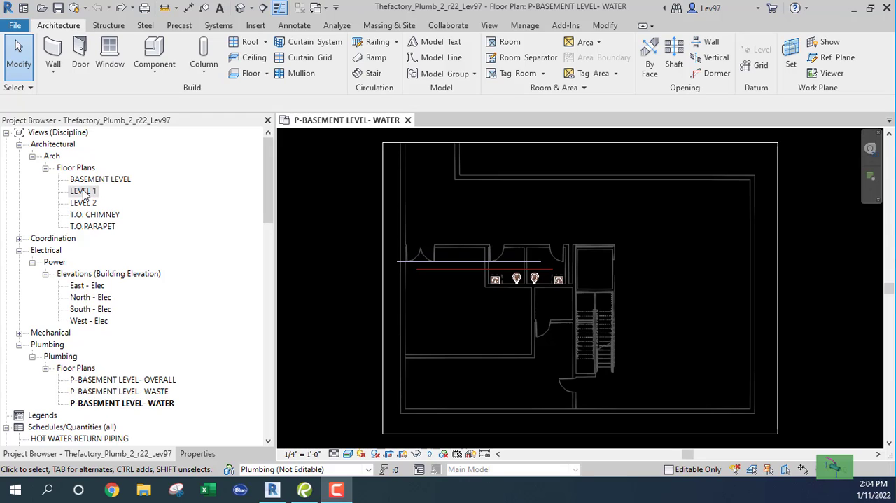
- Duplicate the architectural LEVEL 1 floor plan view without detailing
click(83, 194)
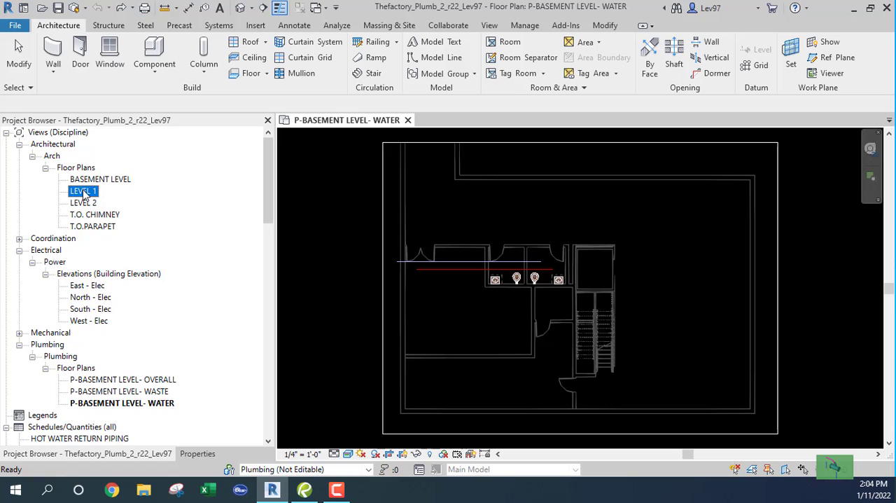
right_click(84, 194)
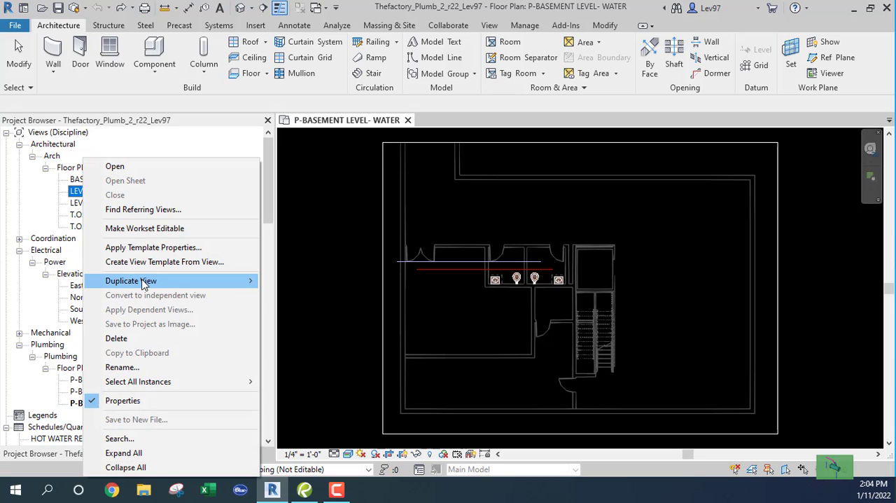
mouse_move(144, 283)
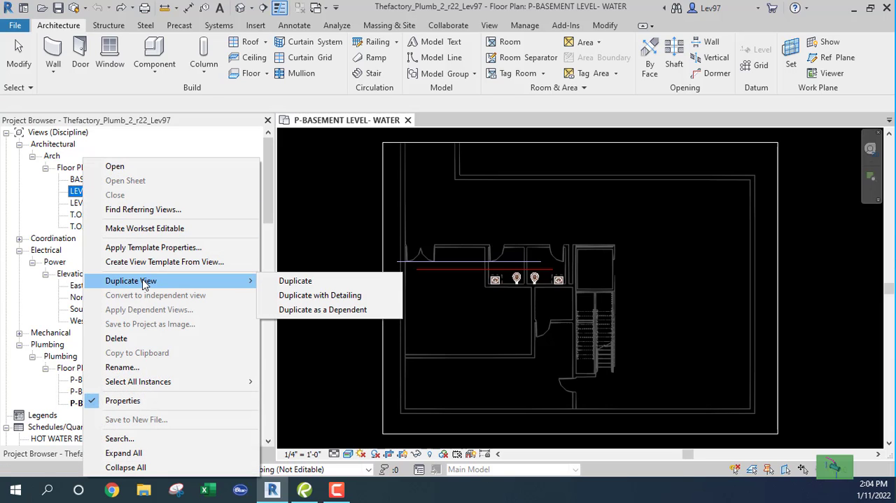
click(306, 281)
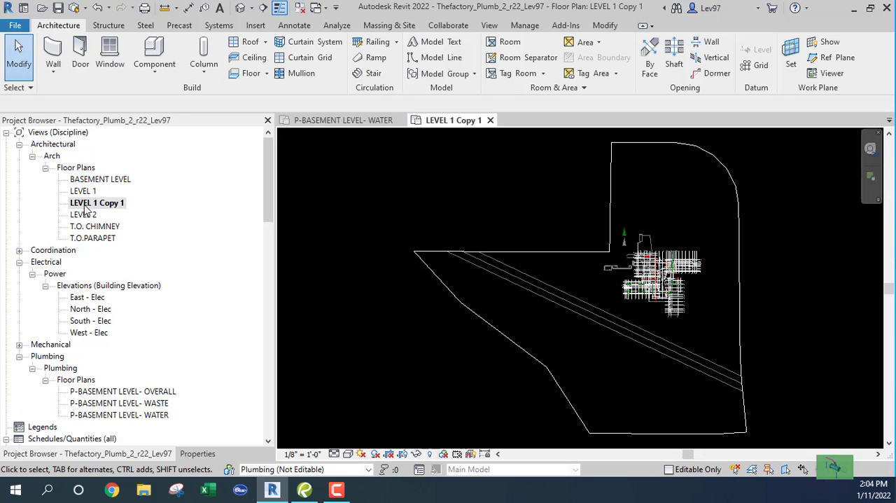
- Rename the copied LEVEL 1 floor plan view as P-LEVEL 1 SW
right_click(85, 203)
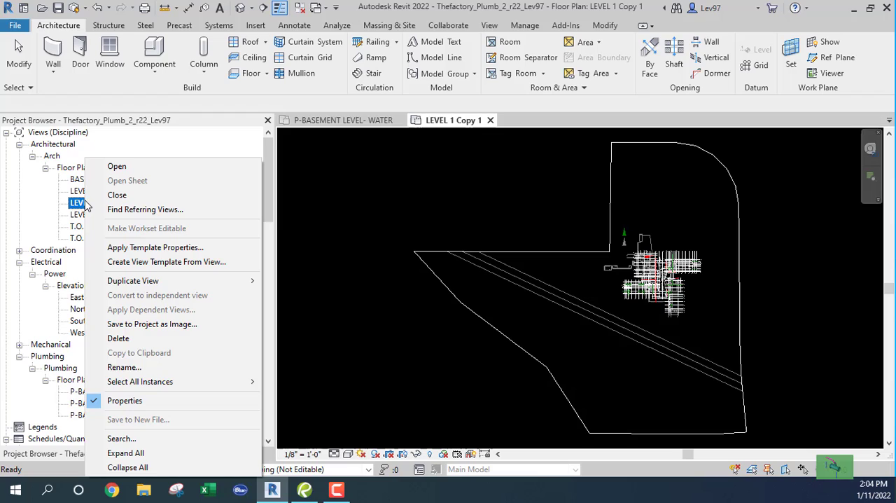
click(136, 367)
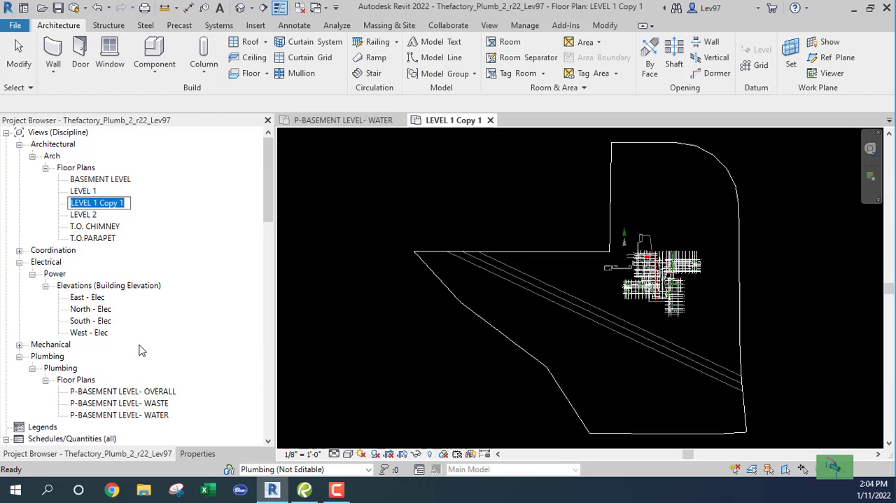
key(Home)
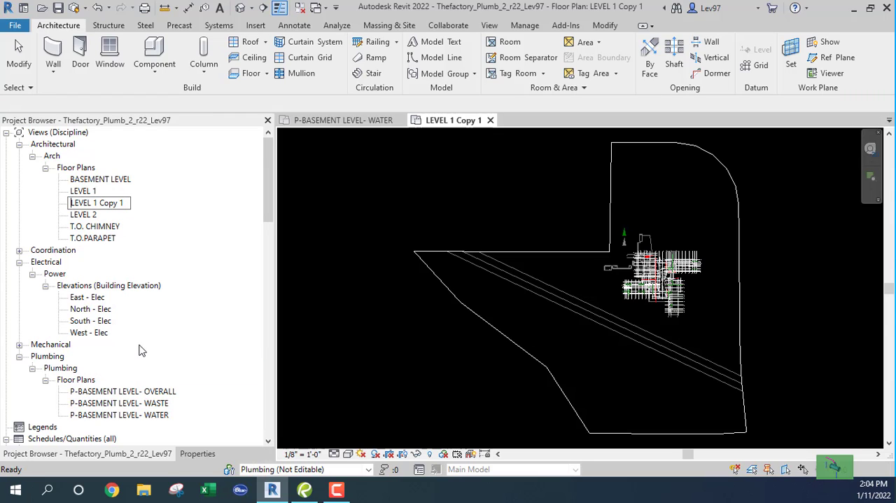
text(P-)
key(Delete)
key(Delete)
key(Delete)
key(Delete)
text(SW)
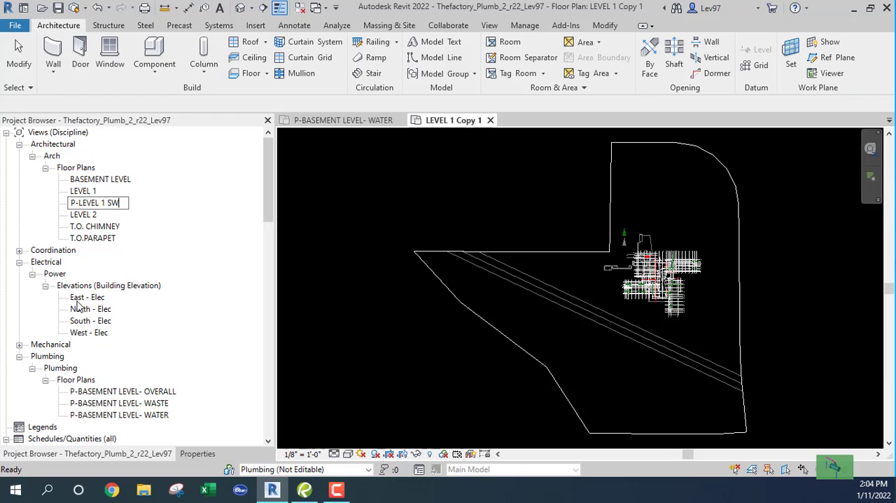
click(92, 228)
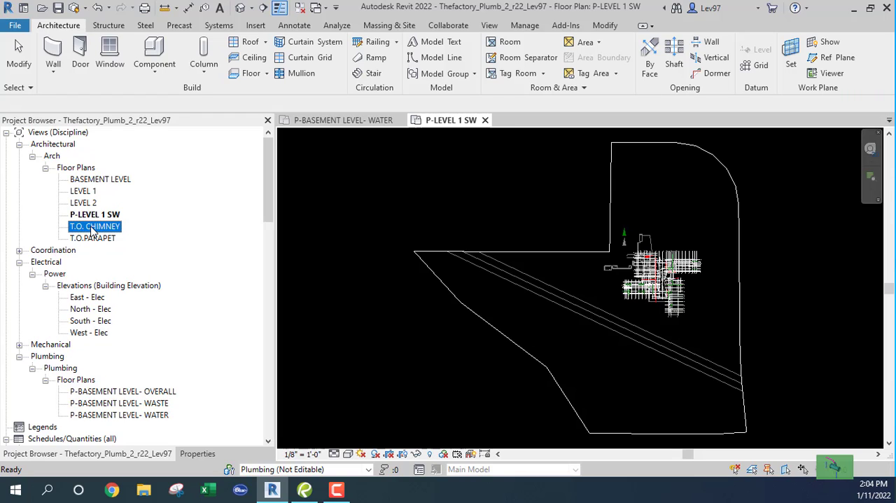
- Set both the discipline and the sub-discipline of the P-LEVEL 1 SW view to Plumbing
click(90, 216)
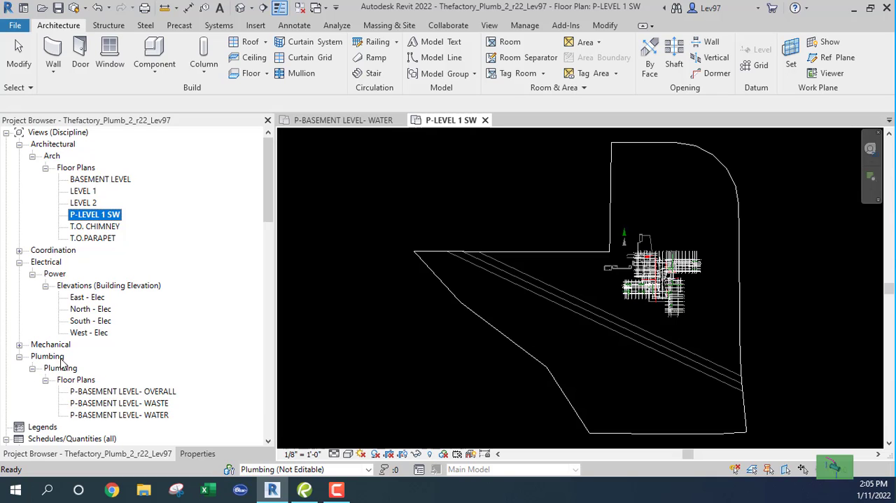
click(196, 454)
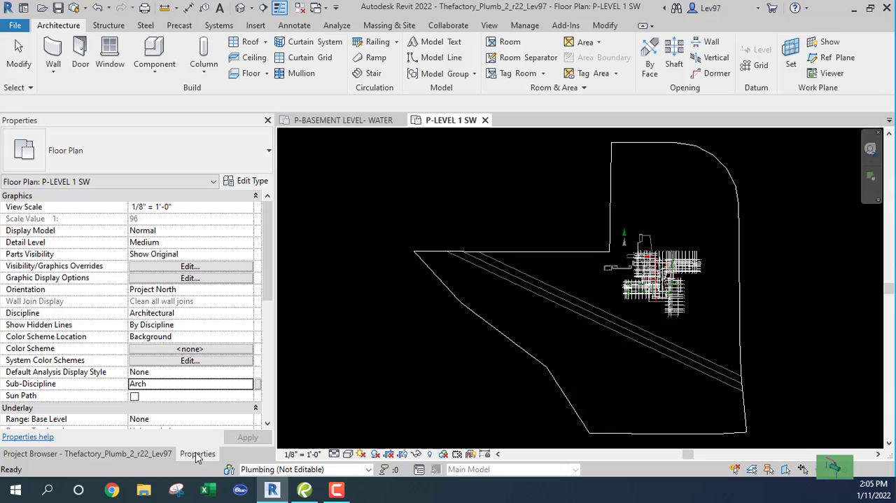
click(236, 316)
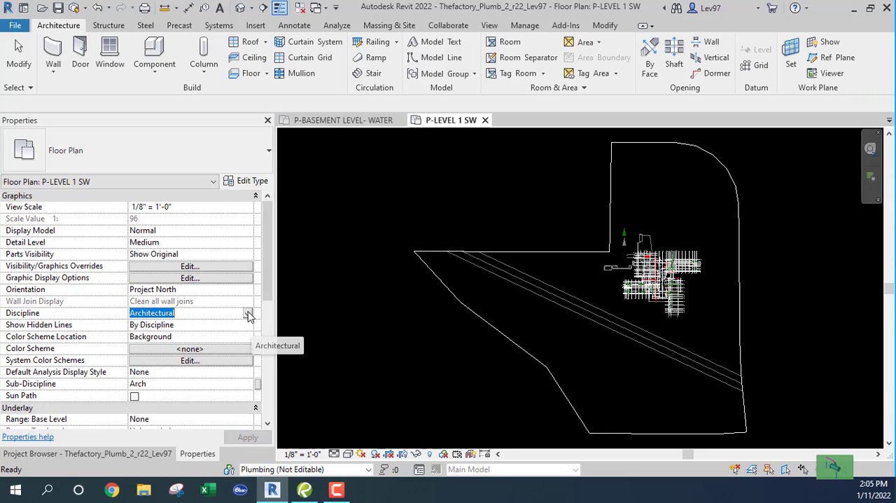
click(247, 314)
click(147, 365)
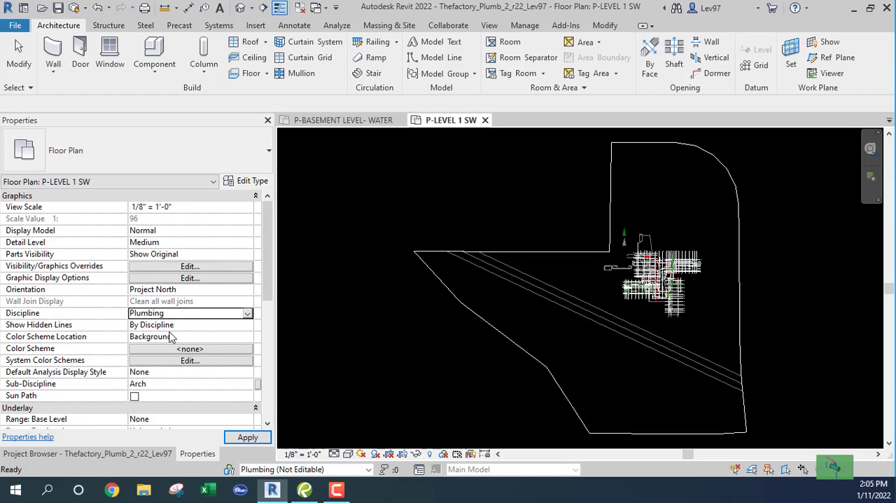
click(175, 385)
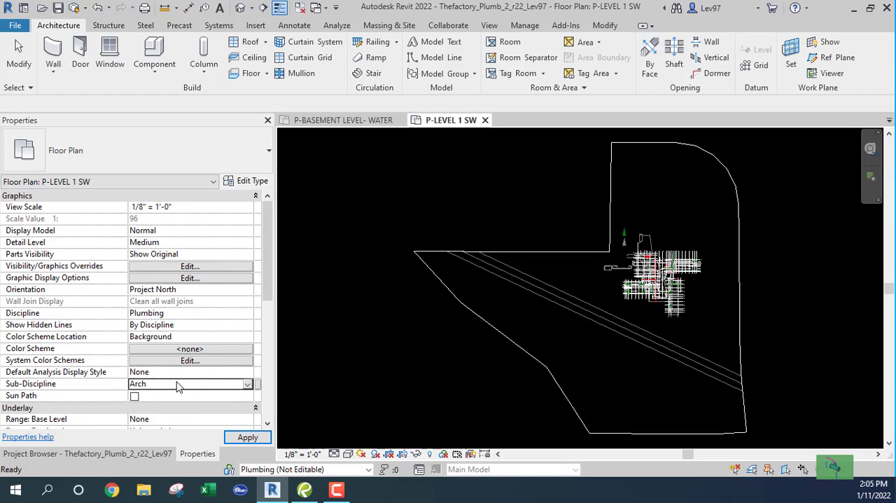
click(247, 385)
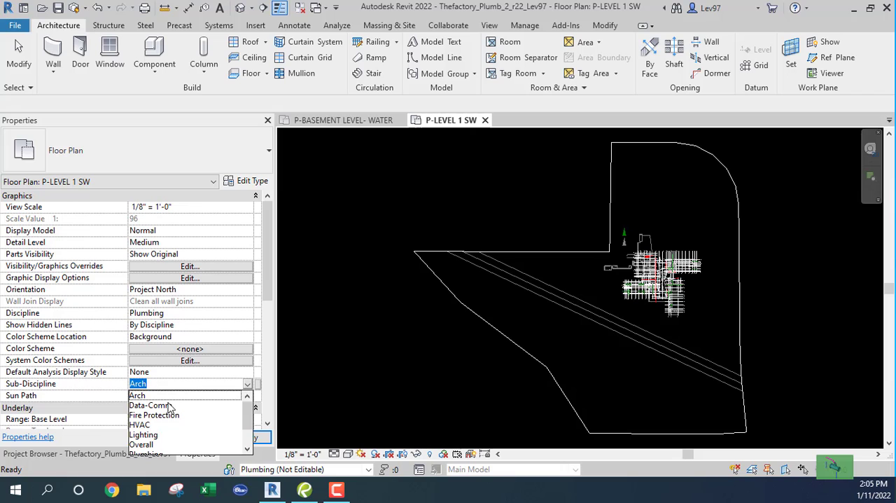
scroll(161, 425, down, 1)
click(146, 425)
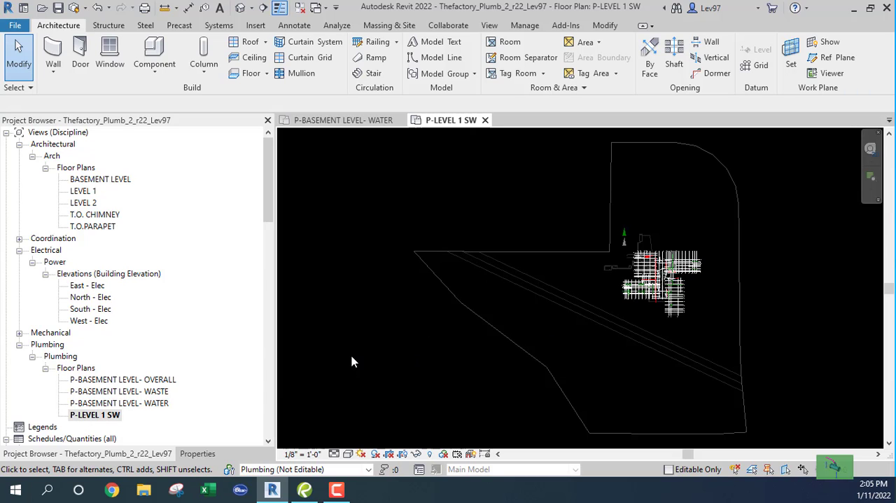
scroll(650, 283, up, 8)
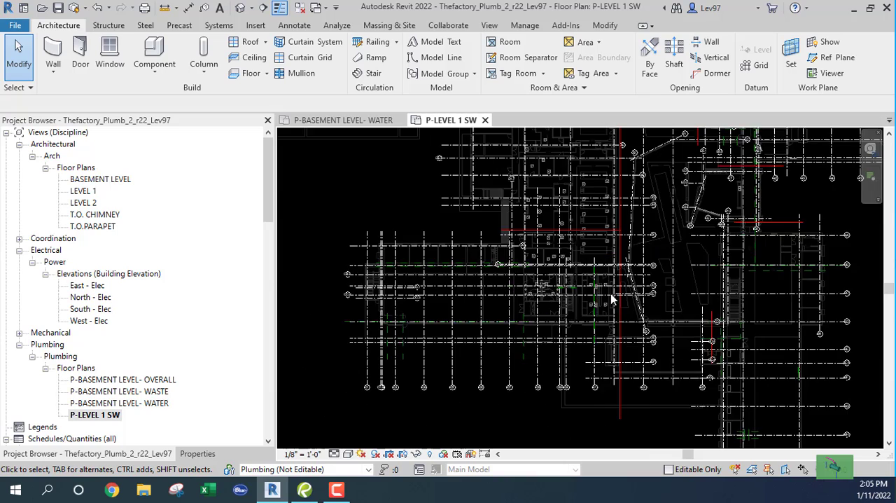
scroll(483, 303, up, 5)
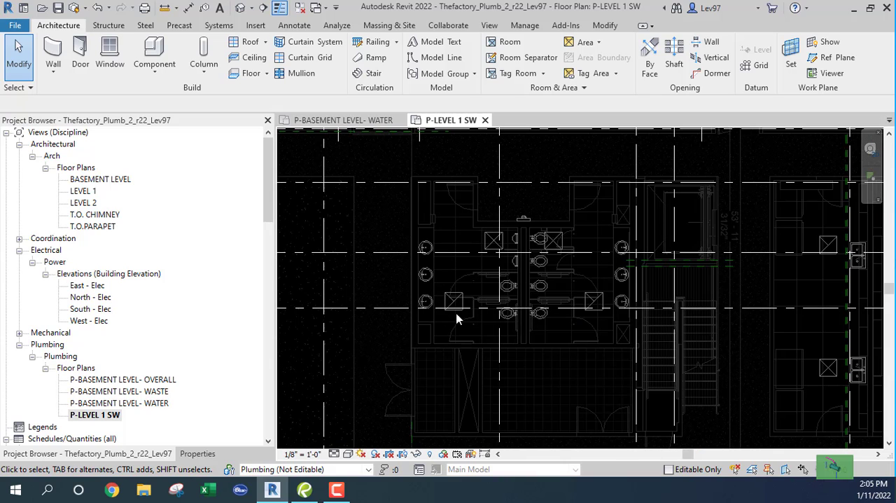
scroll(480, 294, down, 6)
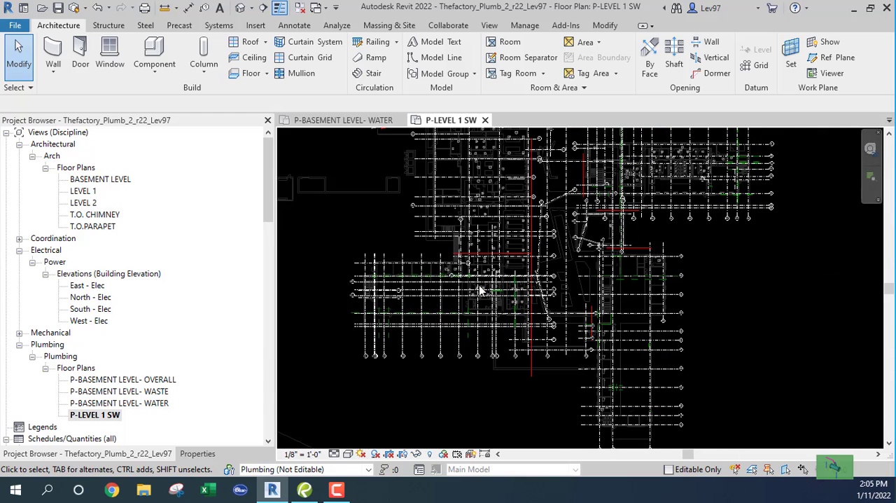
scroll(480, 290, down, 3)
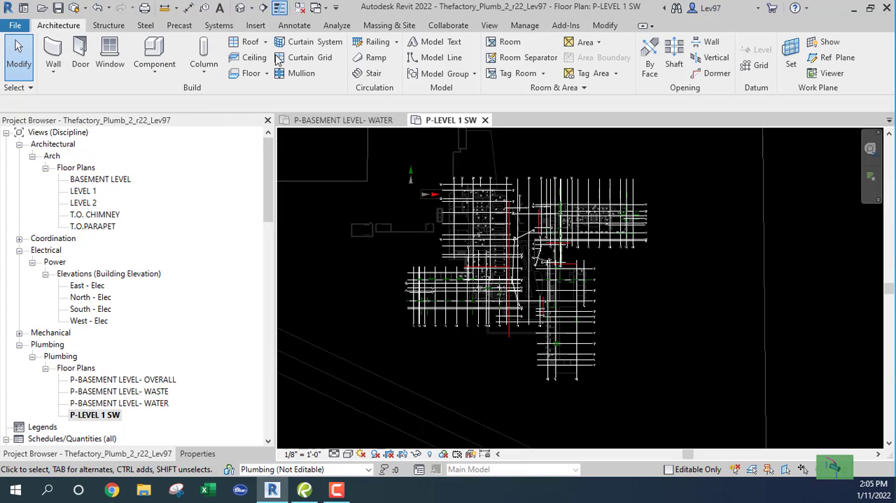
- Override the Thefactory_Arch_r22.rvt link to display by linked view, using Floor Plan: FINISH FLOOR PLAN - LEVEL 1 - SOUTHWEST WING
click(490, 26)
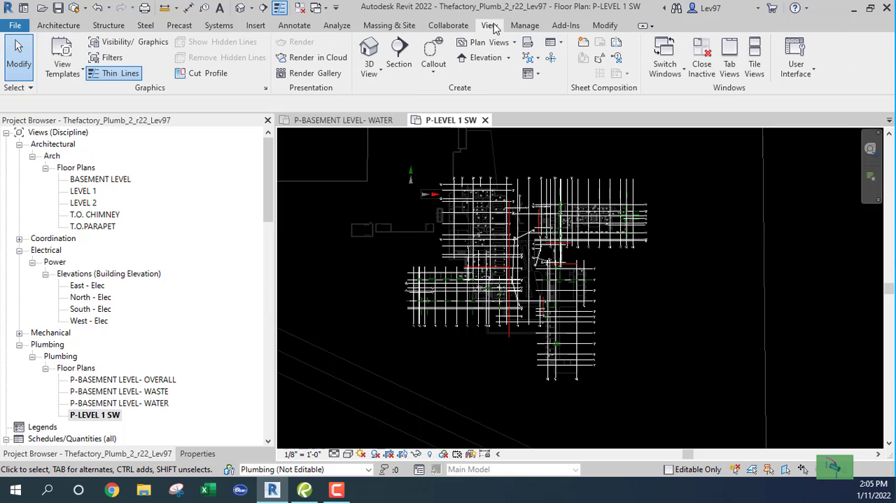
click(134, 42)
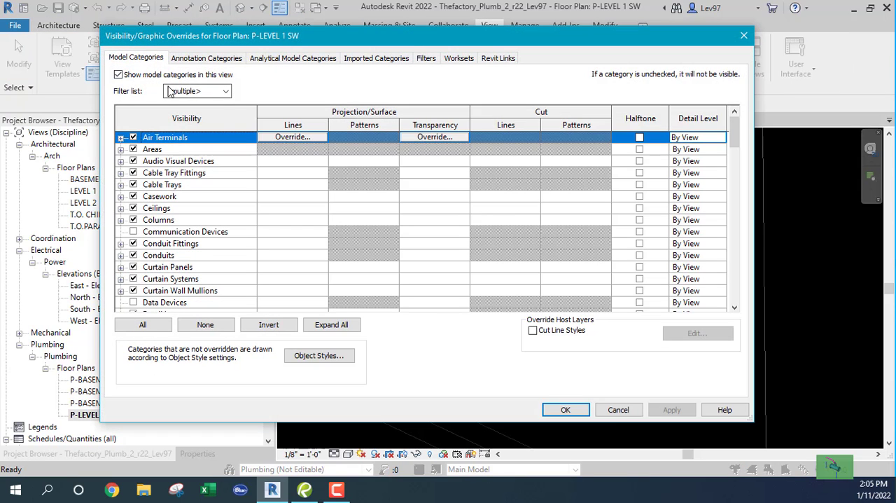
click(499, 59)
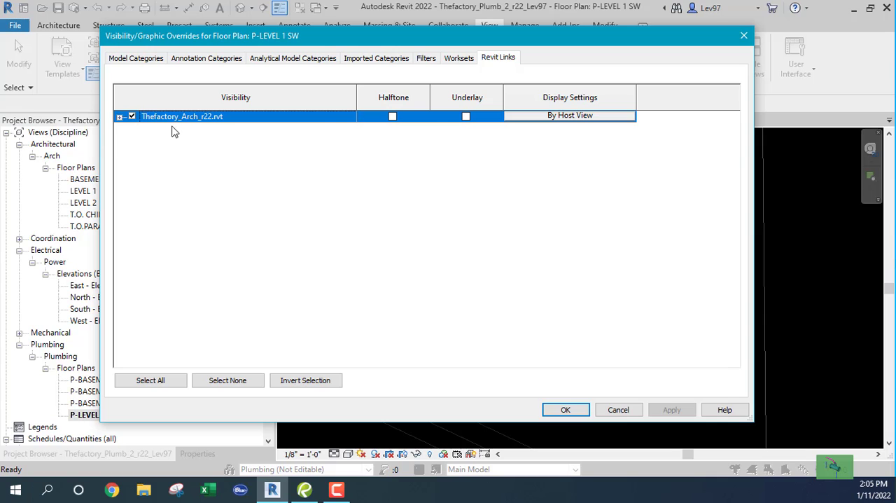
click(579, 117)
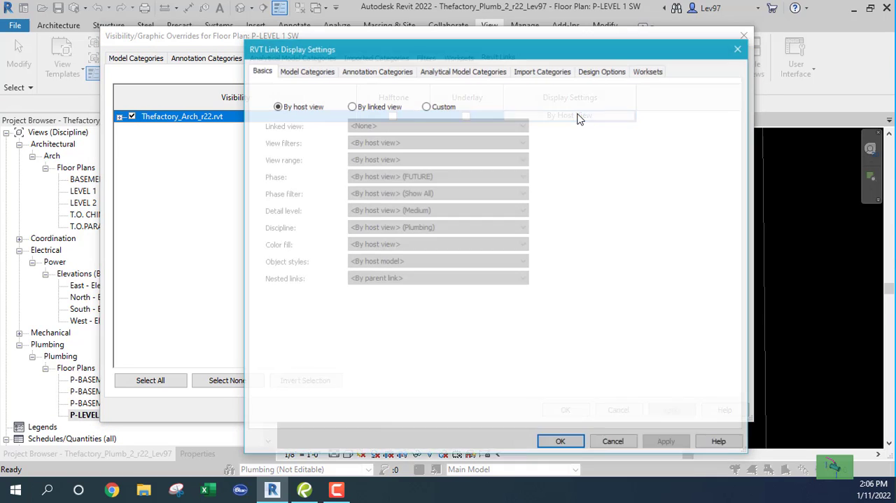
click(351, 107)
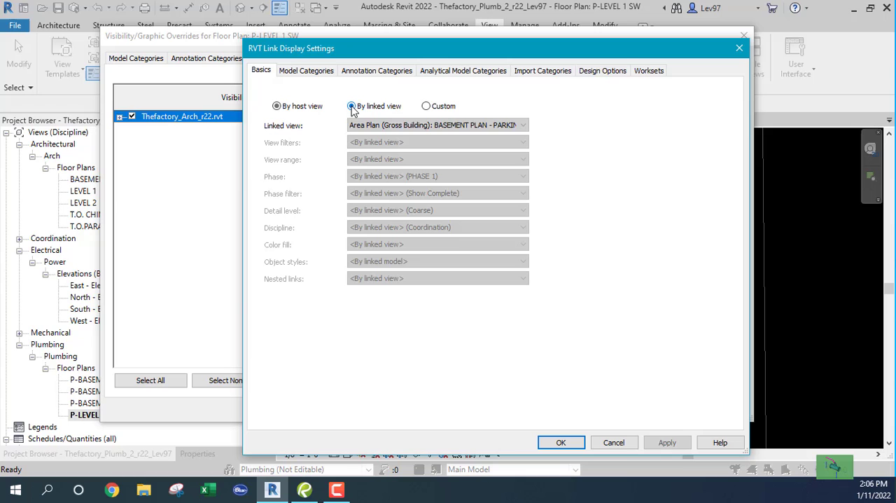
click(524, 126)
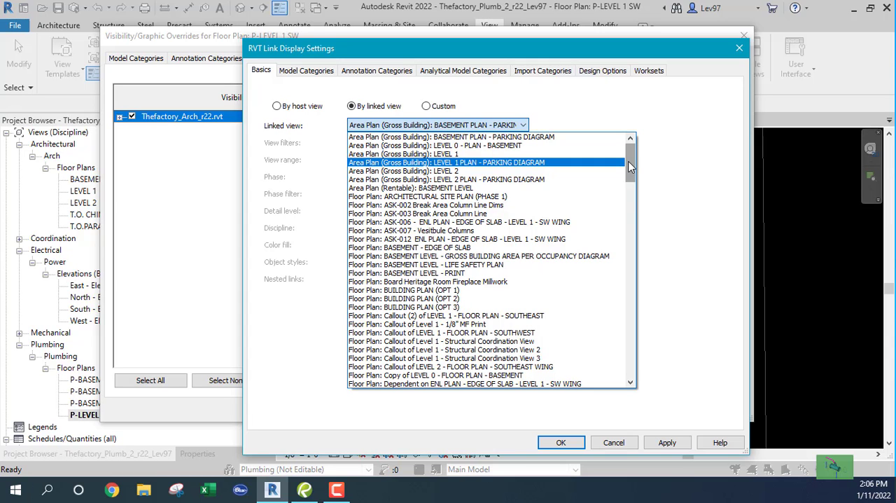
drag(629, 166, 633, 217)
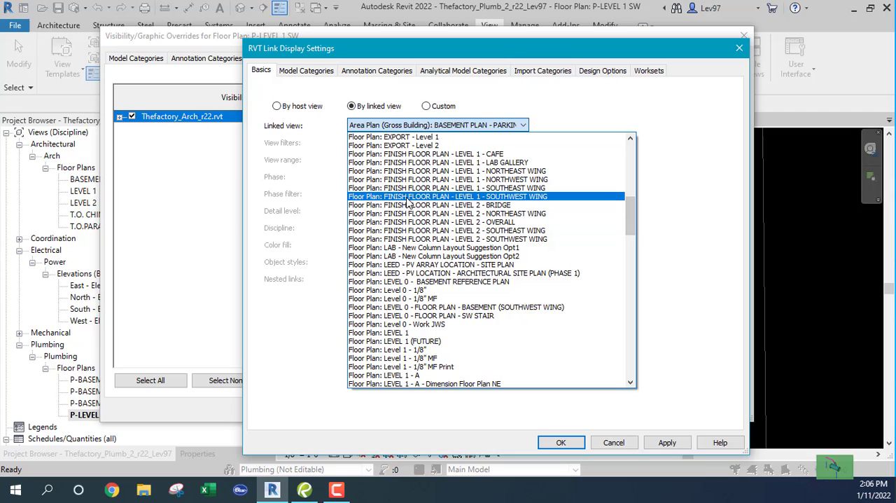
click(410, 199)
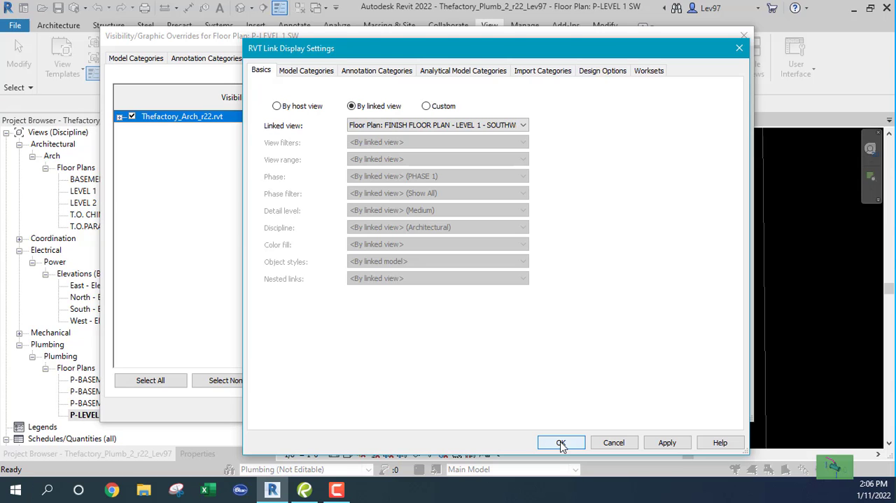
click(561, 442)
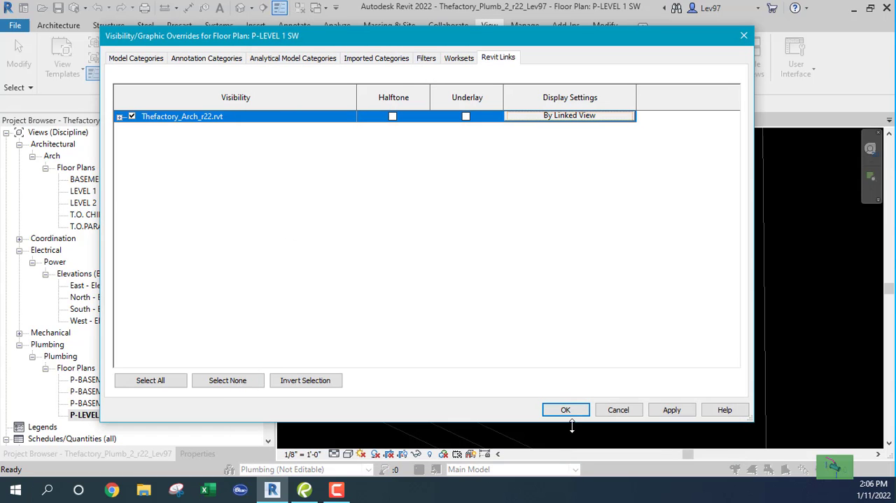
click(564, 411)
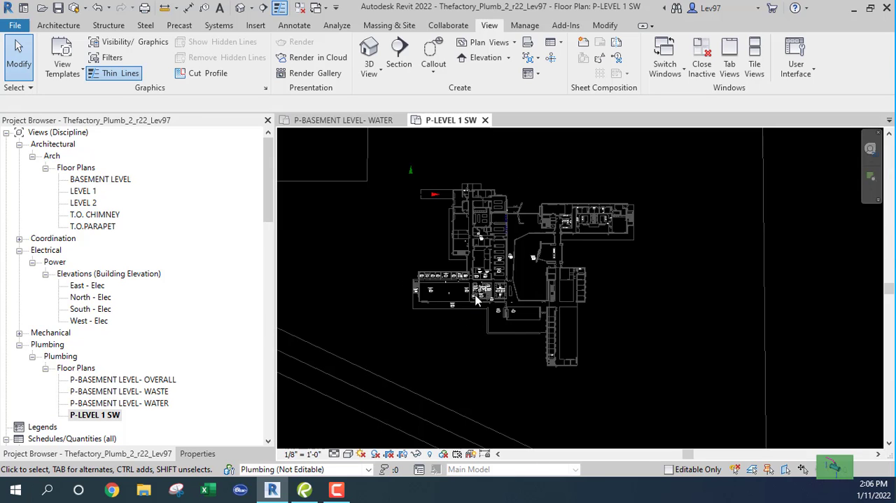
scroll(476, 301, up, 6)
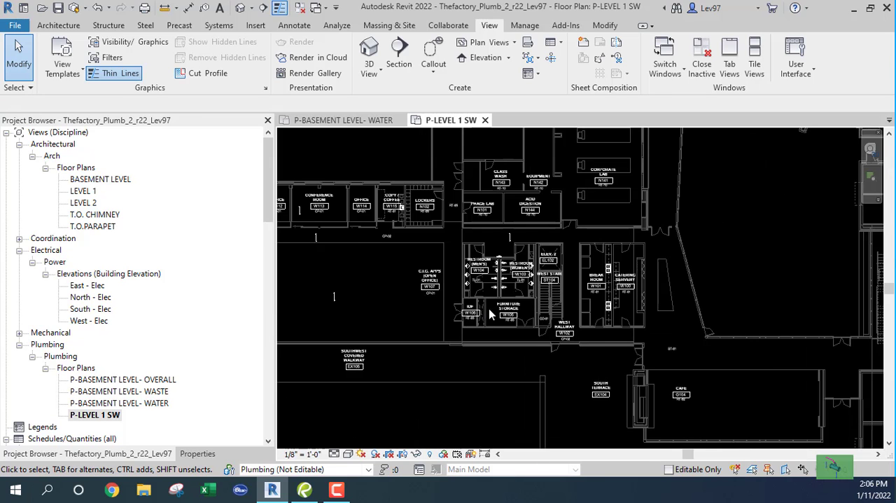
scroll(489, 310, up, 4)
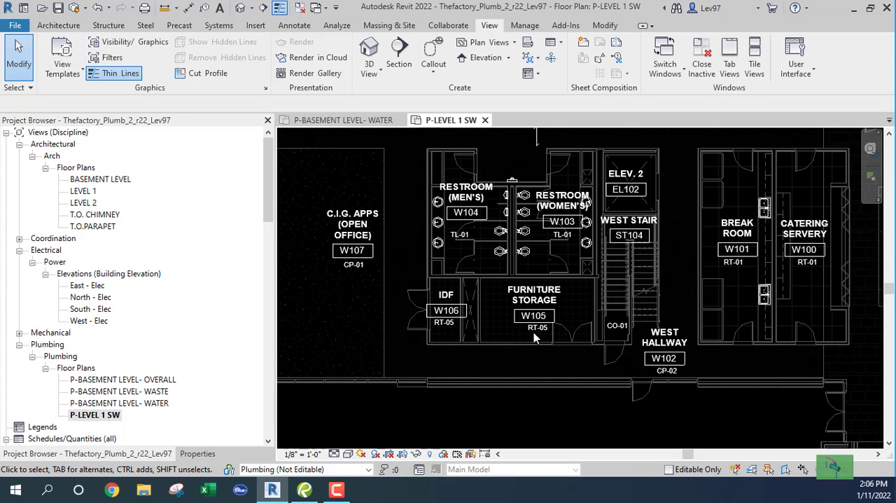
scroll(533, 331, down, 8)
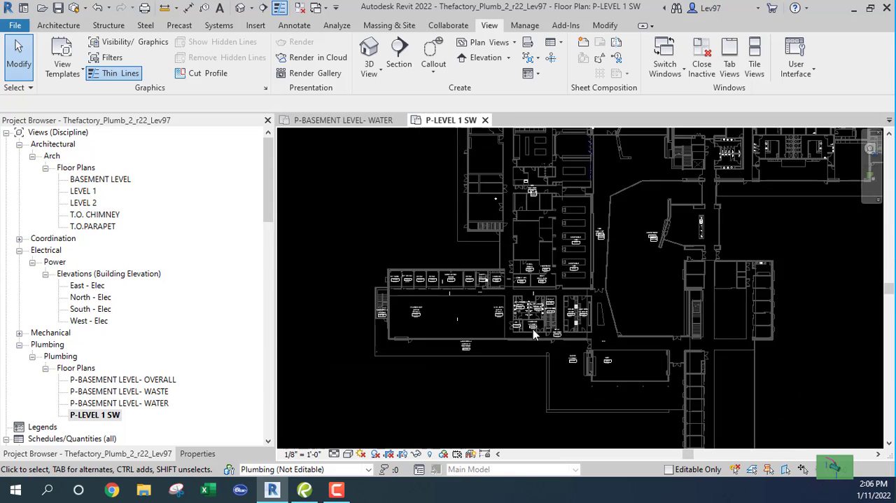
scroll(533, 328, down, 6)
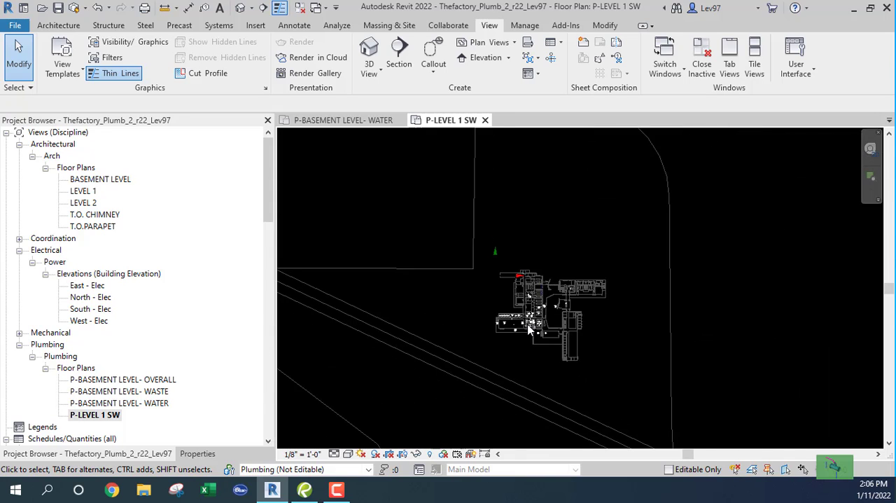
scroll(530, 330, down, 2)
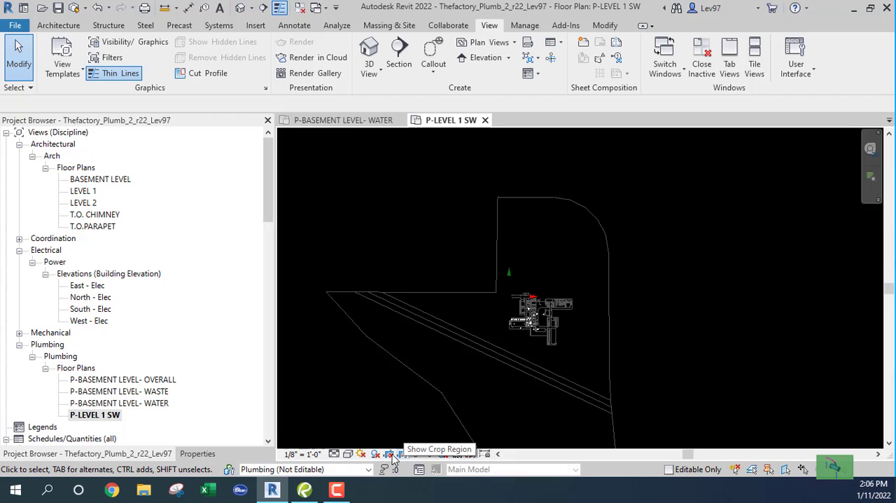
- Show the crop region of the P-LEVEL 1 SW view and pull its upper and west edges in towards the building
scroll(414, 375, down, 3)
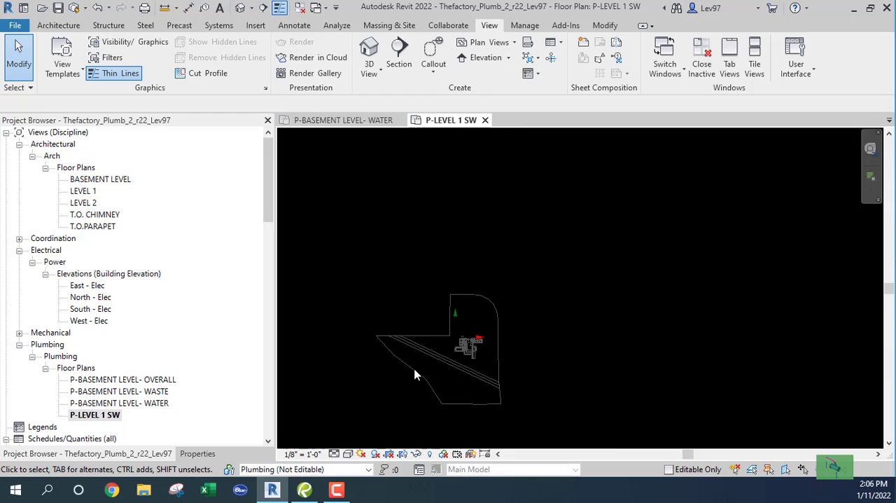
click(403, 457)
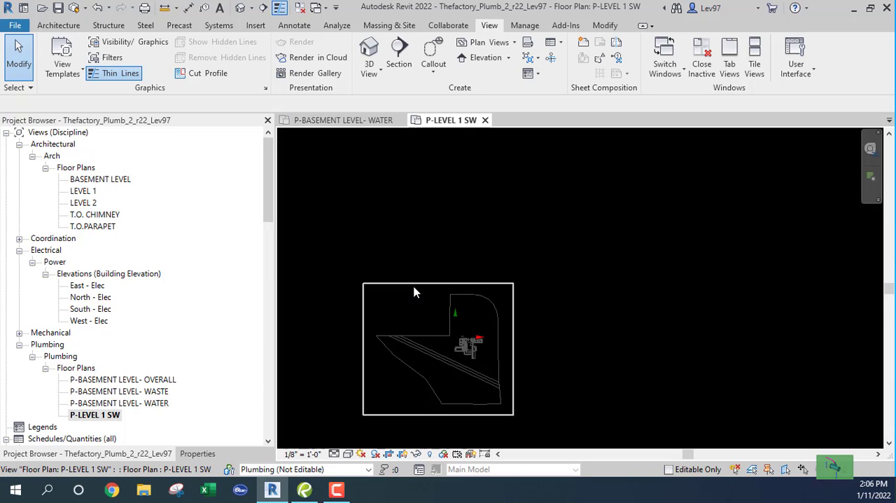
click(411, 305)
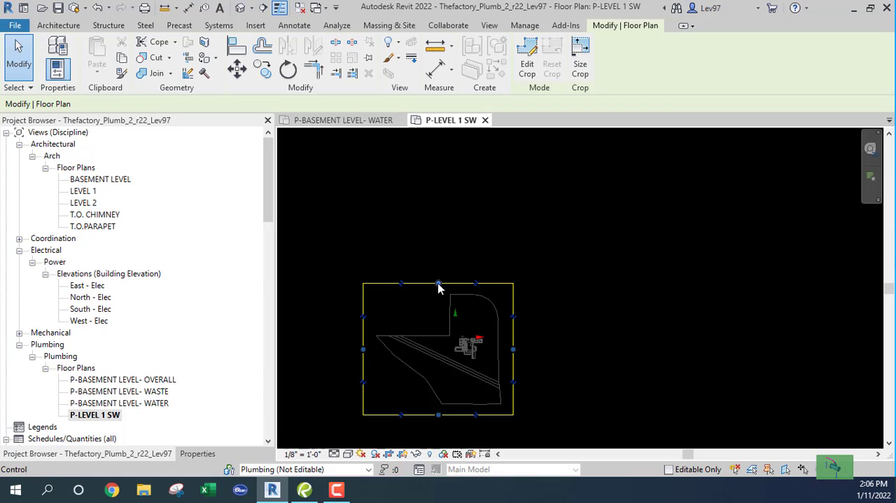
drag(439, 284, 438, 329)
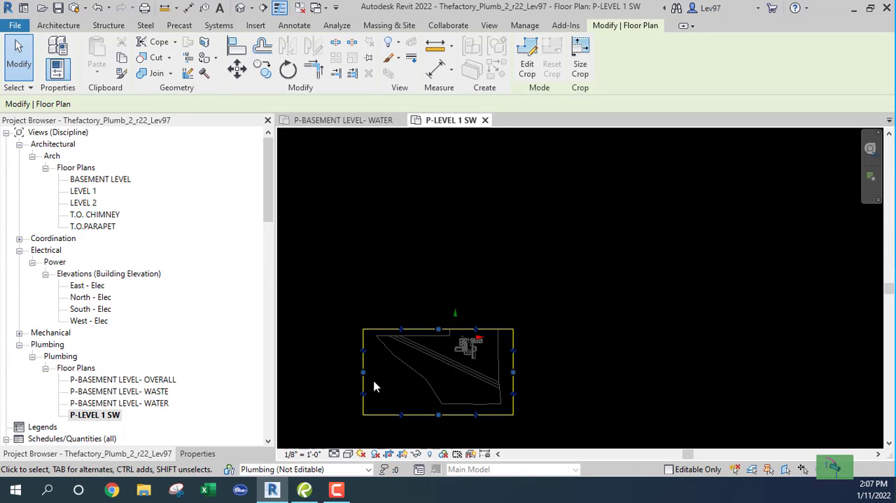
drag(364, 373, 450, 374)
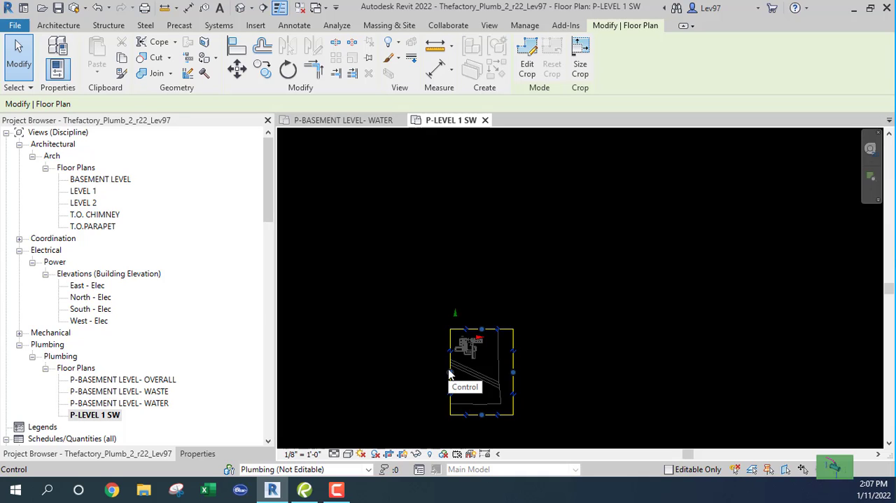
- Open the P-BASEMENT LEVEL- OVERALL floor plan and examine how its crop boundary frames the basement
double_click(108, 380)
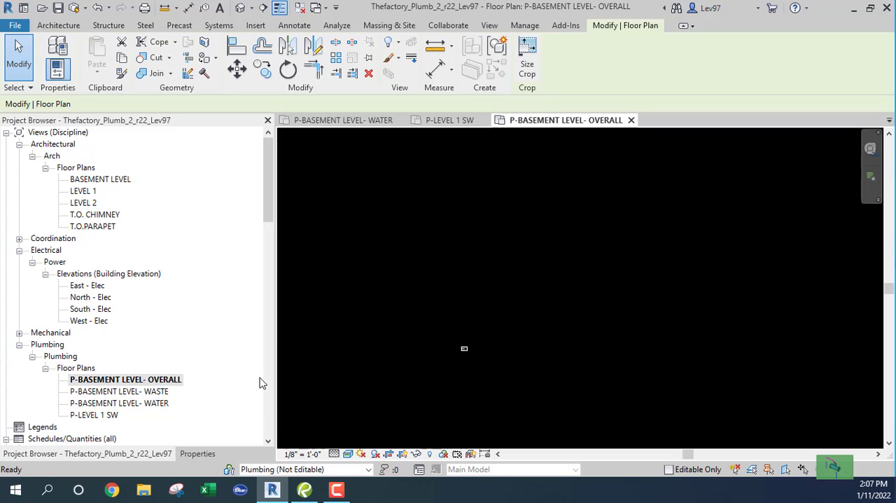
scroll(462, 360, up, 5)
scroll(466, 328, up, 5)
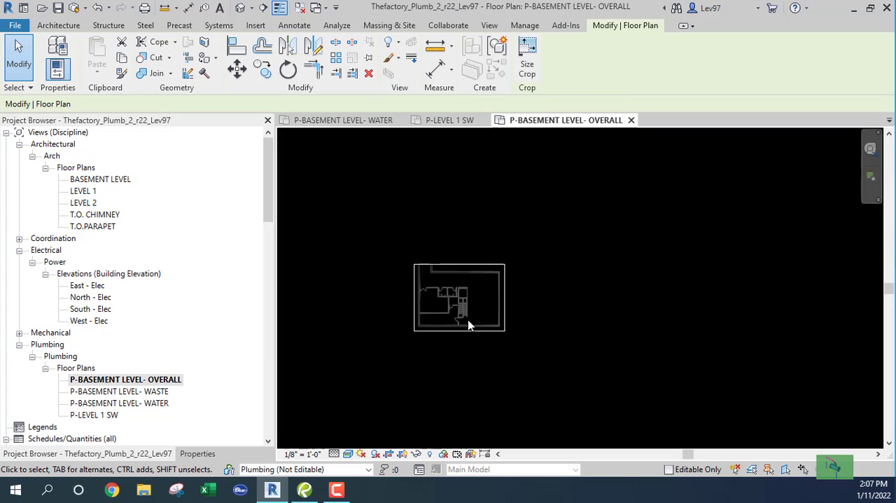
scroll(405, 333, up, 3)
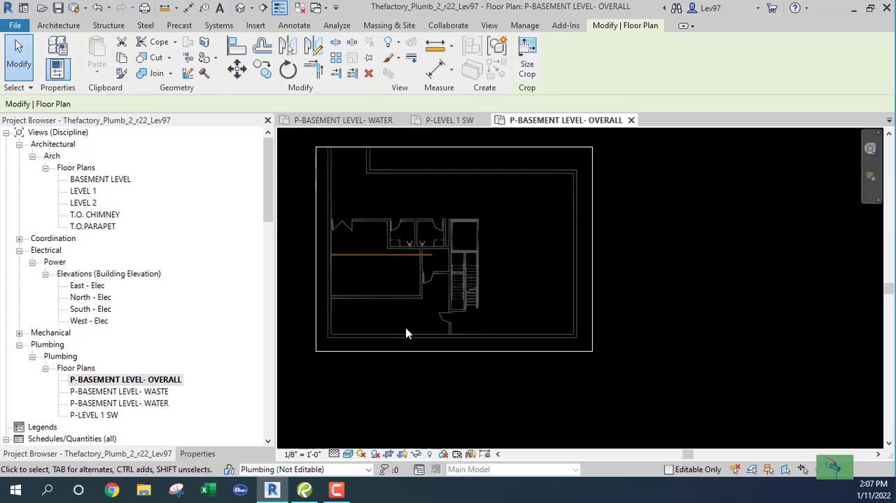
scroll(413, 327, down, 4)
middle_drag(418, 322, 465, 343)
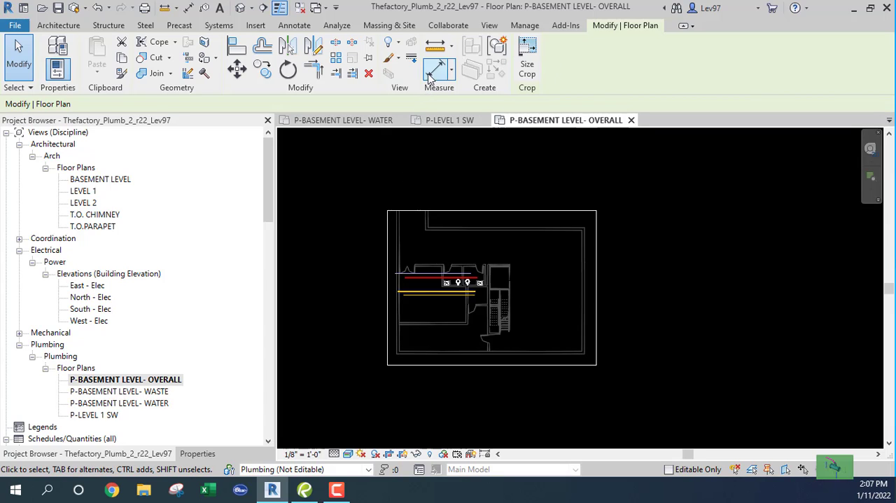
click(293, 26)
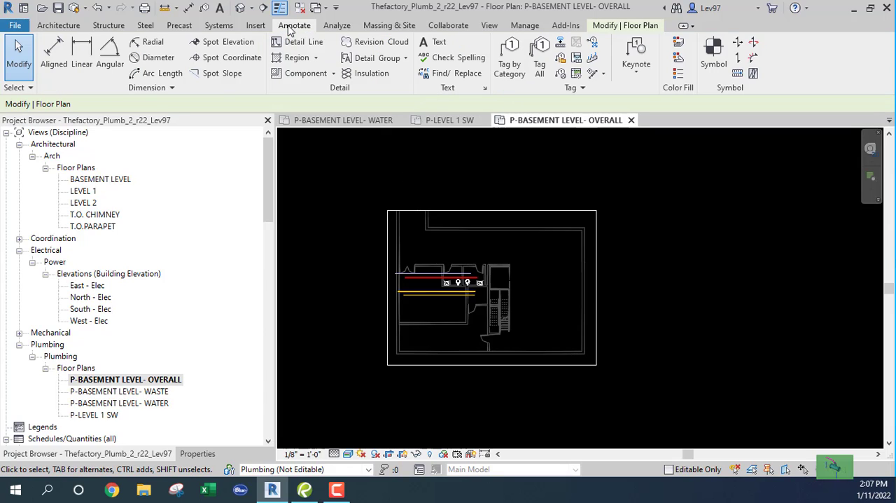
click(615, 26)
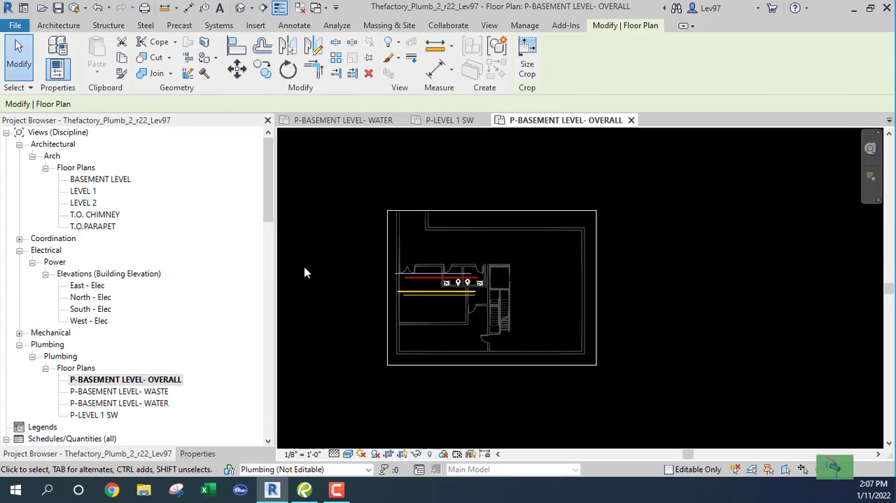
scroll(330, 264, down, 3)
middle_drag(340, 275, 404, 284)
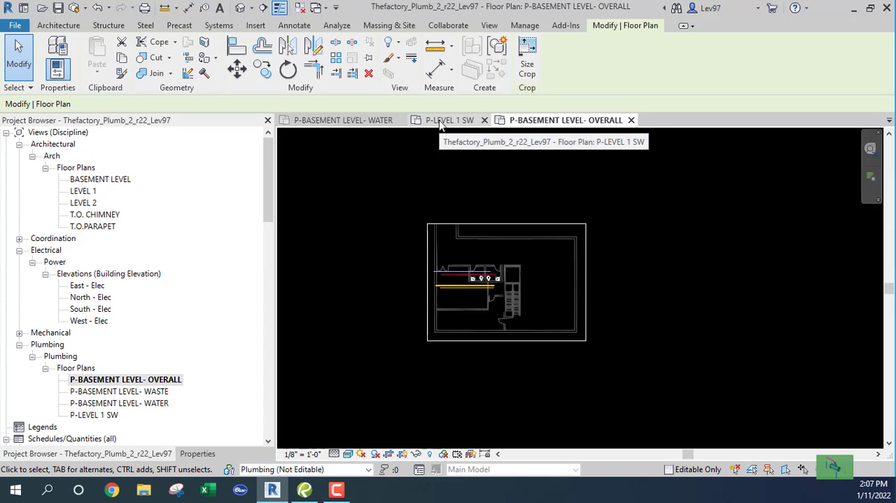
click(491, 26)
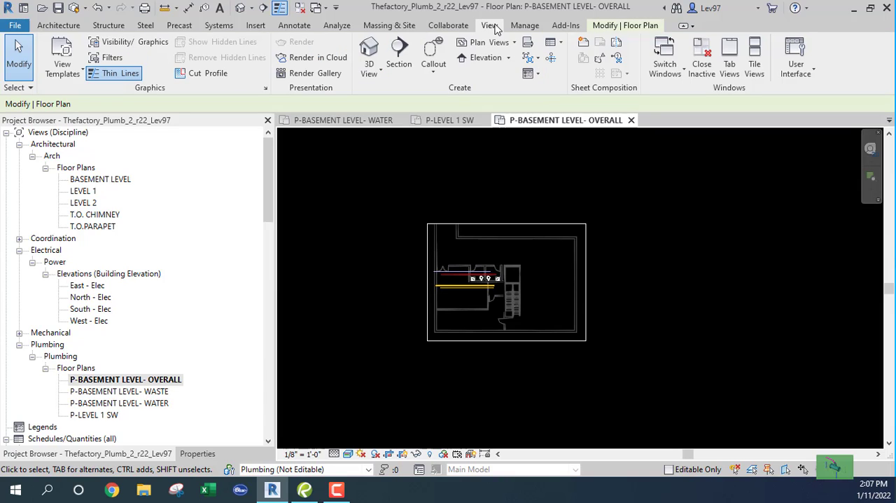
click(552, 59)
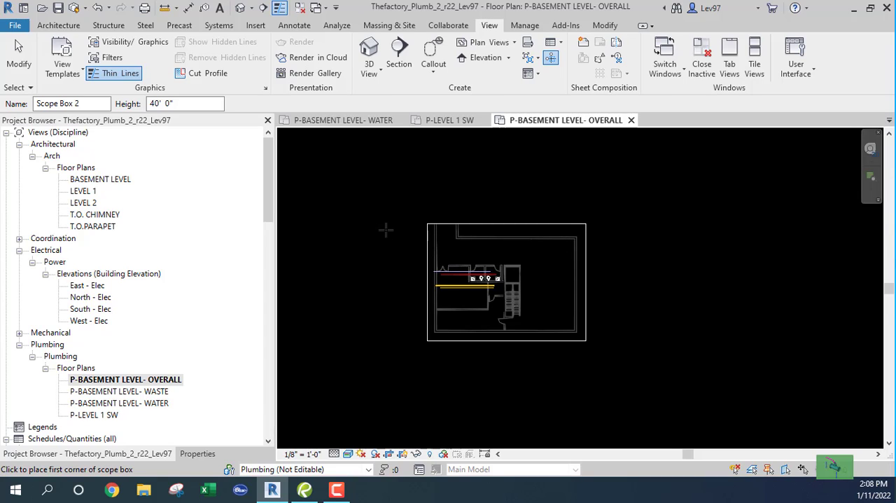
key(Escape)
key(Escape)
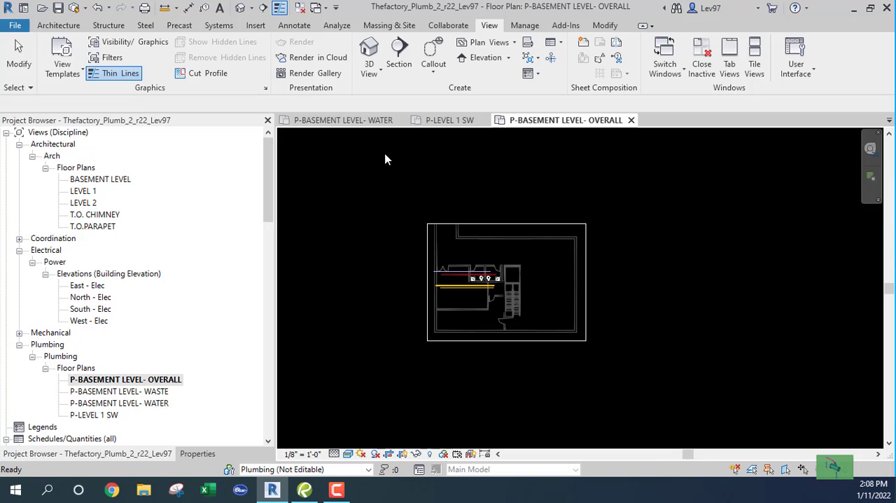
- Return to the P-LEVEL 1 SW view and tighten all four sides of its crop region around the building's southwest wing
click(450, 121)
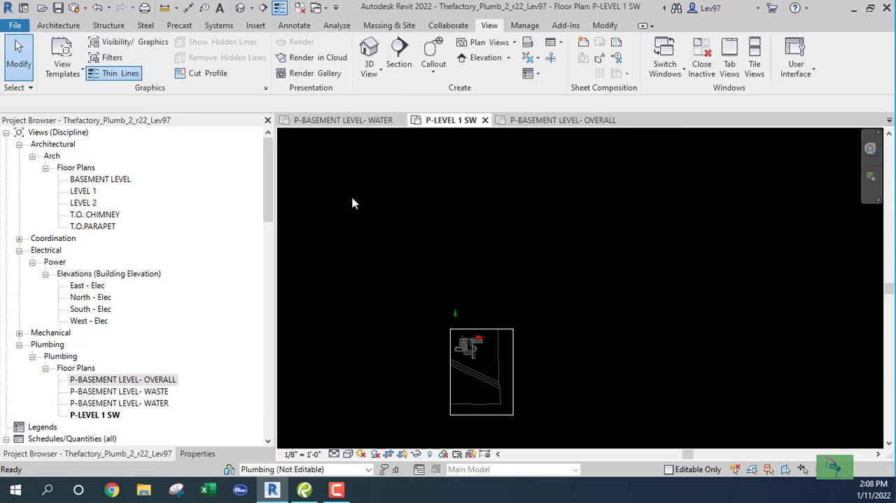
scroll(460, 335, up, 5)
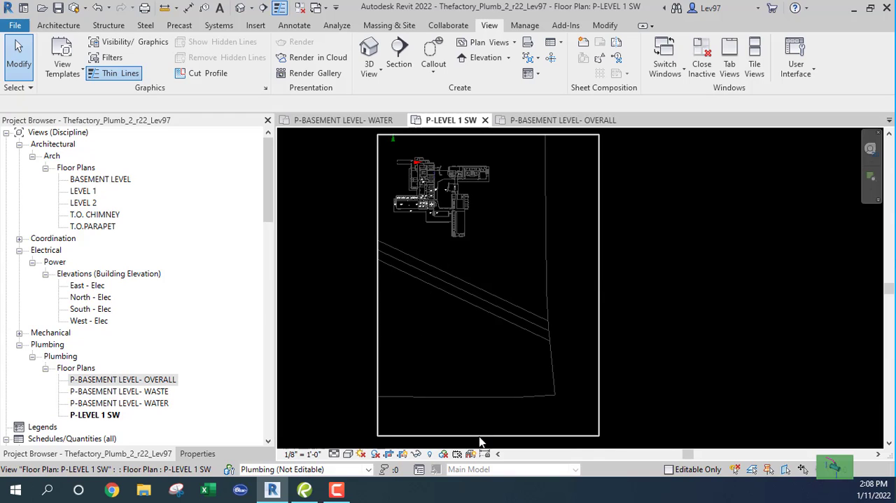
click(478, 434)
drag(487, 436, 475, 215)
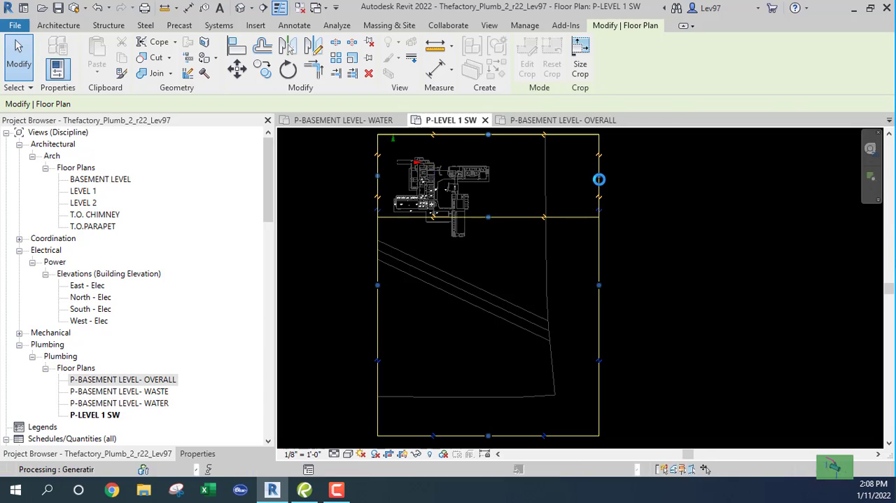
drag(600, 181, 441, 200)
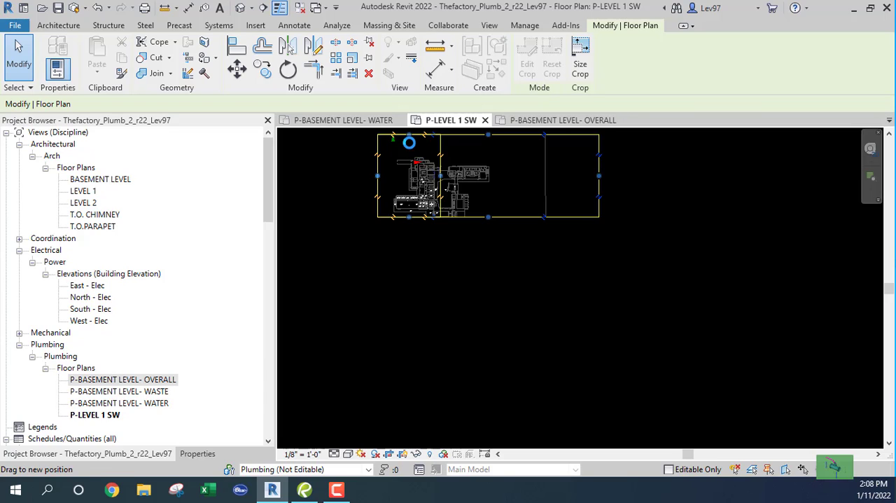
drag(409, 135, 413, 194)
scroll(402, 214, up, 3)
middle_drag(403, 213, 496, 304)
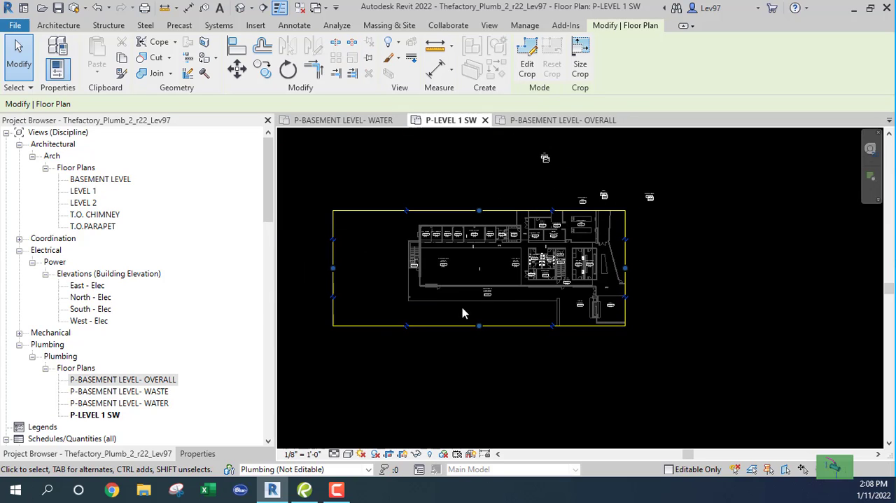
drag(334, 269, 405, 274)
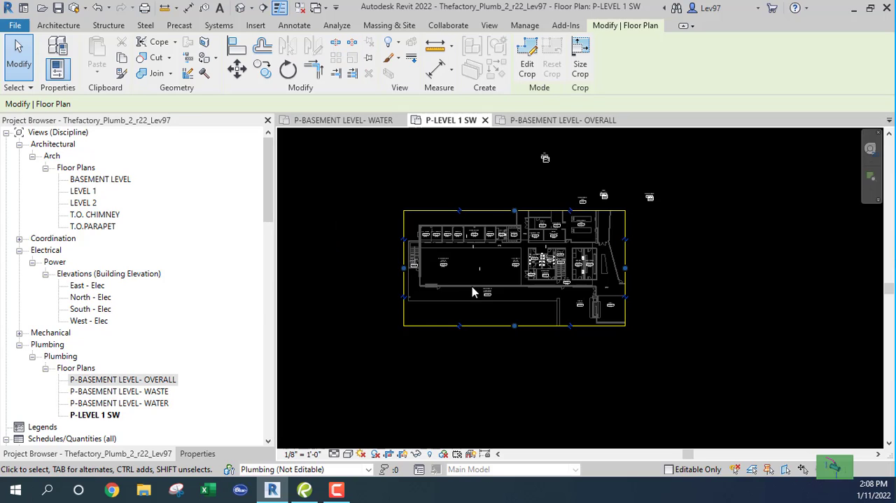
click(363, 199)
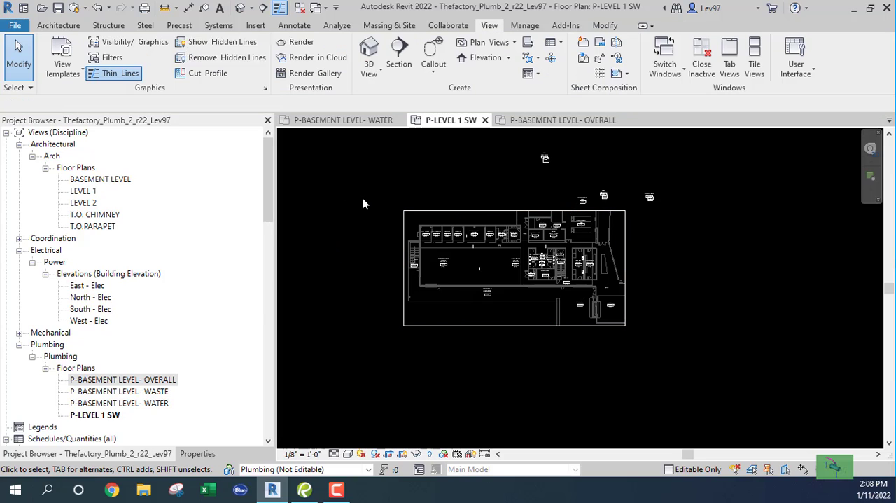
- Turn on Annotation Crop for the P-LEVEL 1 SW view
click(200, 454)
scroll(275, 278, down, 3)
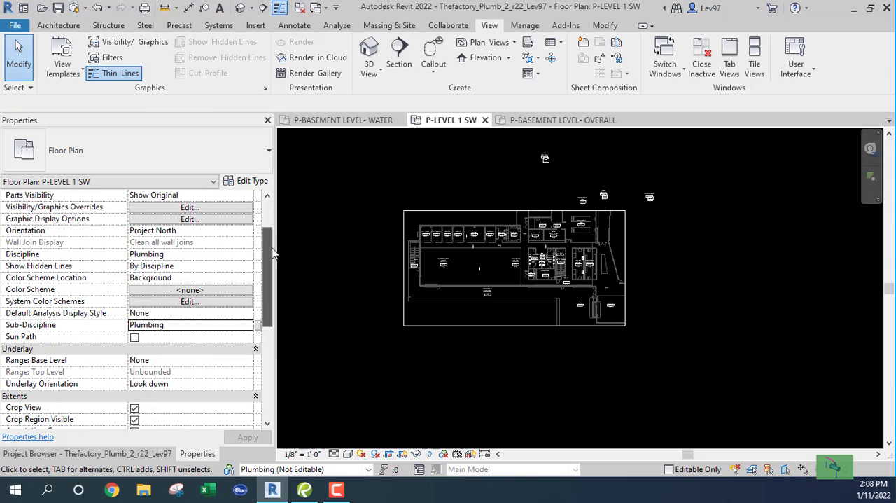
scroll(274, 278, up, 3)
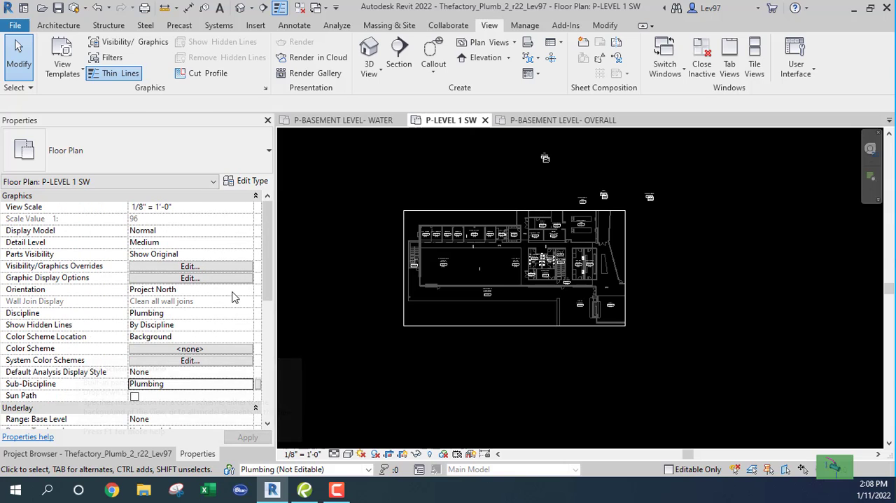
scroll(273, 273, down, 4)
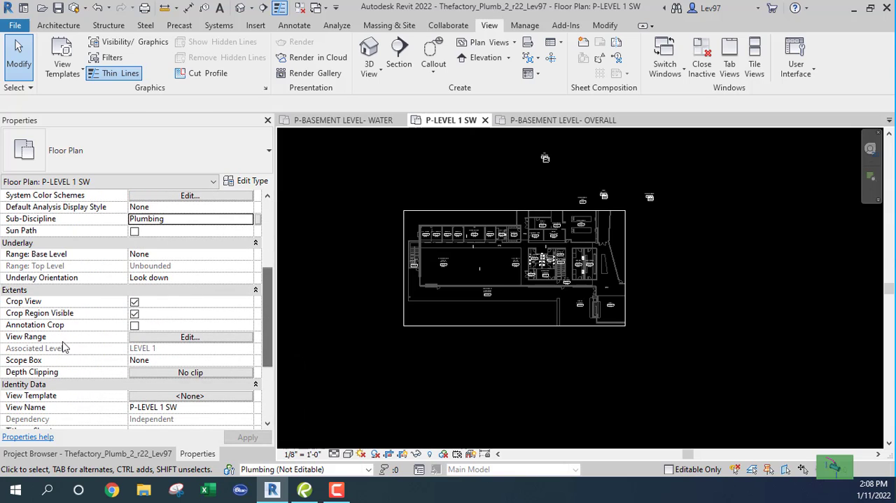
click(135, 325)
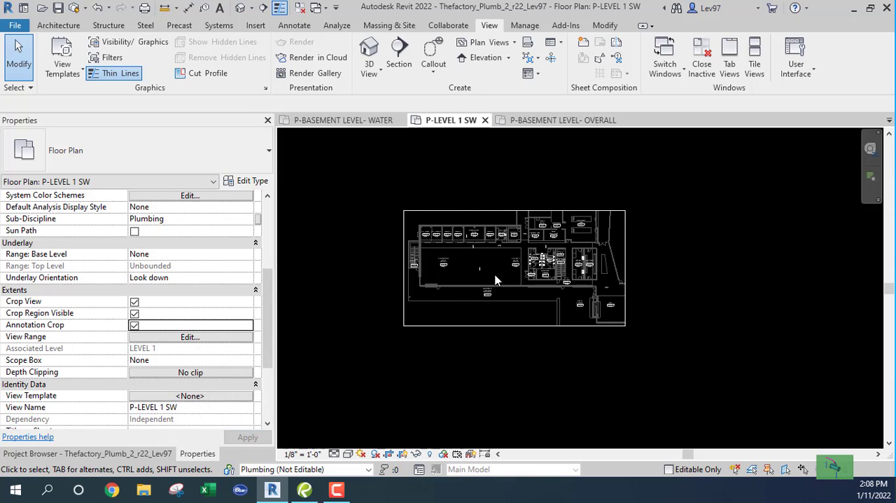
- Examine the cropped southwest wing plan, particularly the plumbing fixtures in the men's and women's restrooms W104 and W103
scroll(496, 281, up, 5)
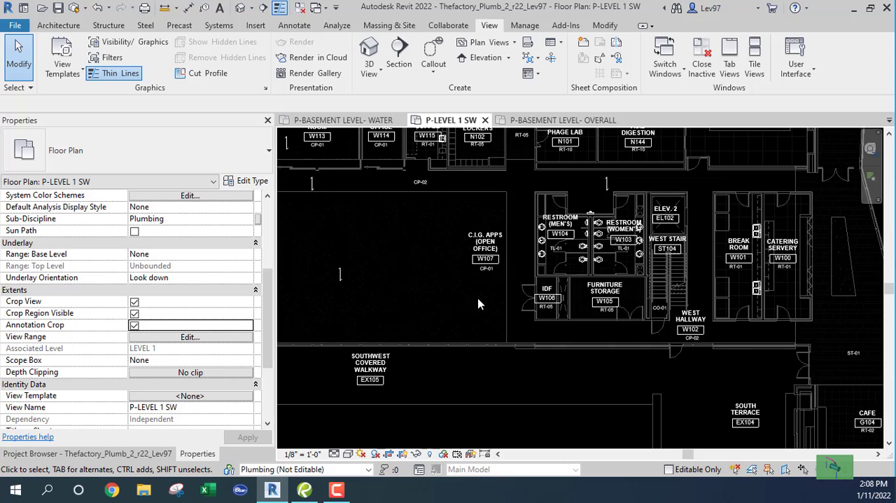
scroll(477, 304, down, 2)
scroll(519, 284, down, 1)
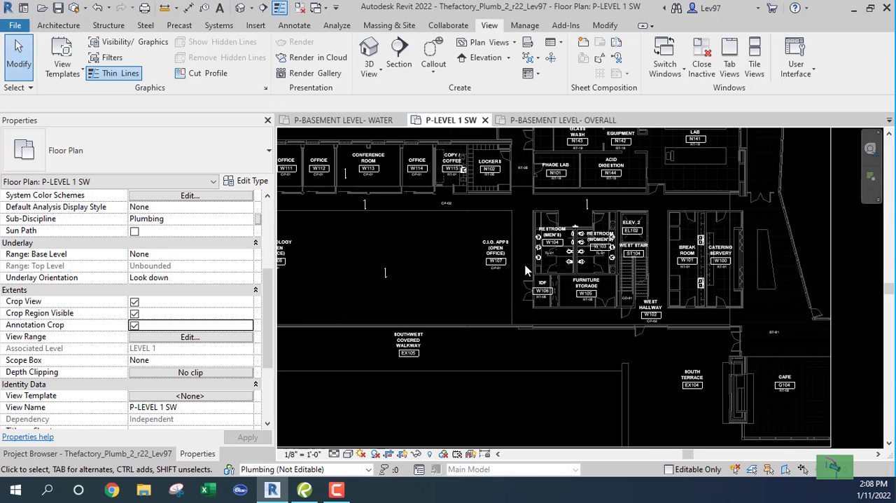
middle_drag(526, 265, 459, 298)
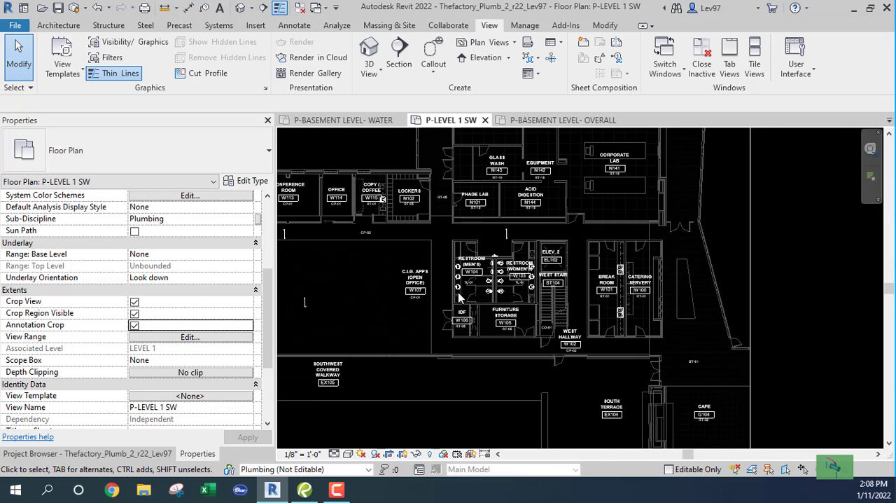
scroll(490, 312, up, 3)
scroll(483, 315, down, 4)
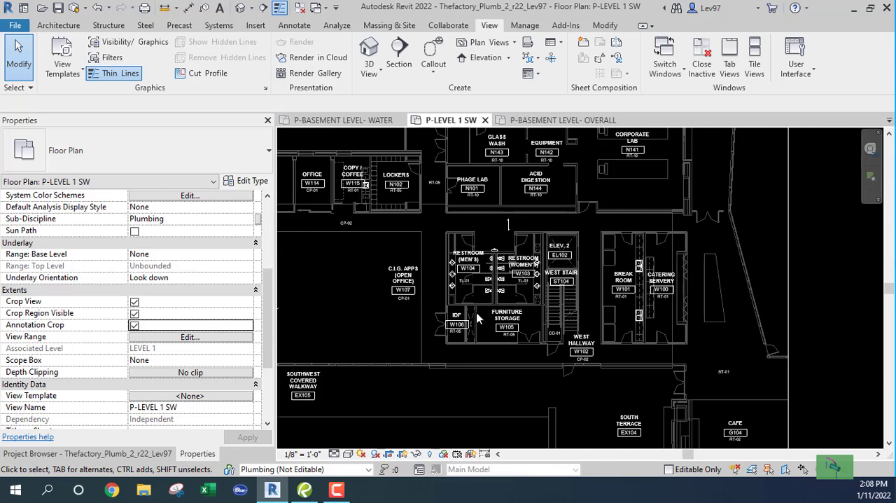
middle_drag(491, 311, 560, 298)
scroll(559, 291, up, 2)
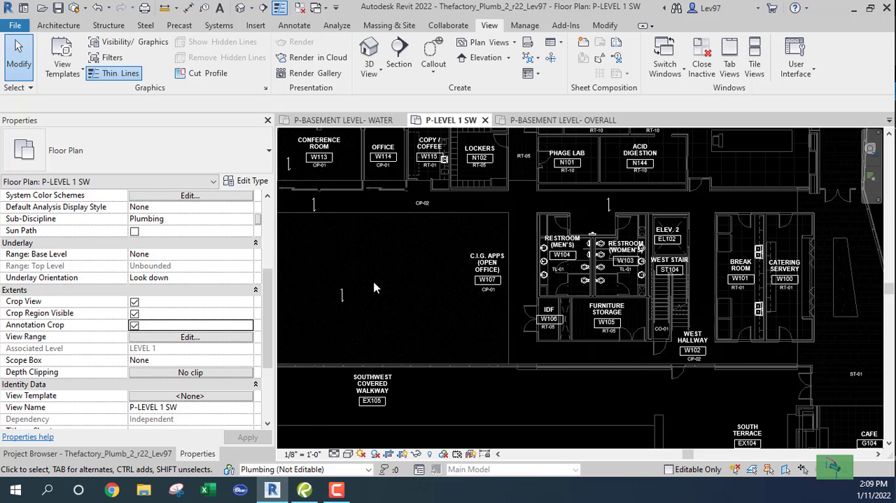
scroll(592, 265, up, 5)
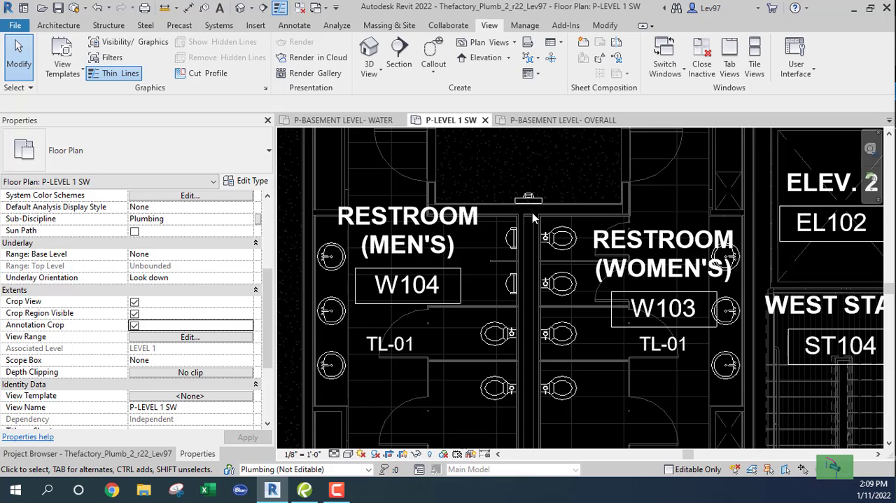
- Remove all the HVAC filters from the visibility/graphic overrides of the P-LEVEL 1 SW view
click(217, 27)
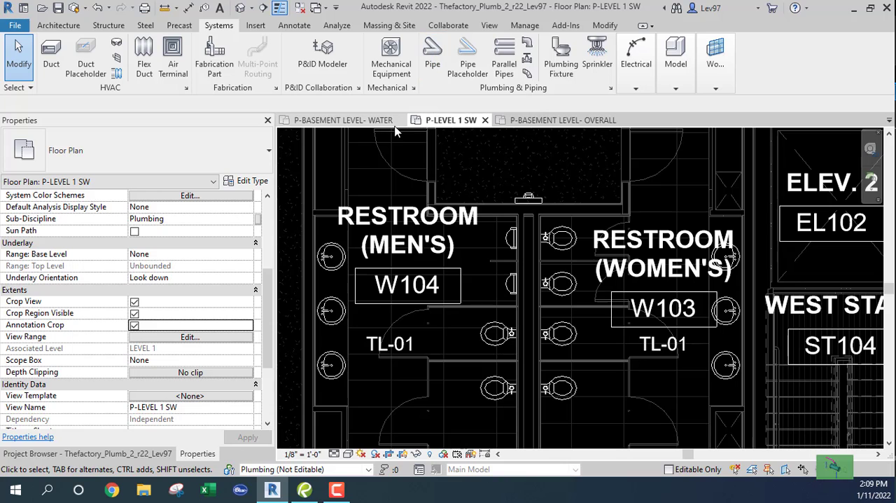
key(v)
key(g)
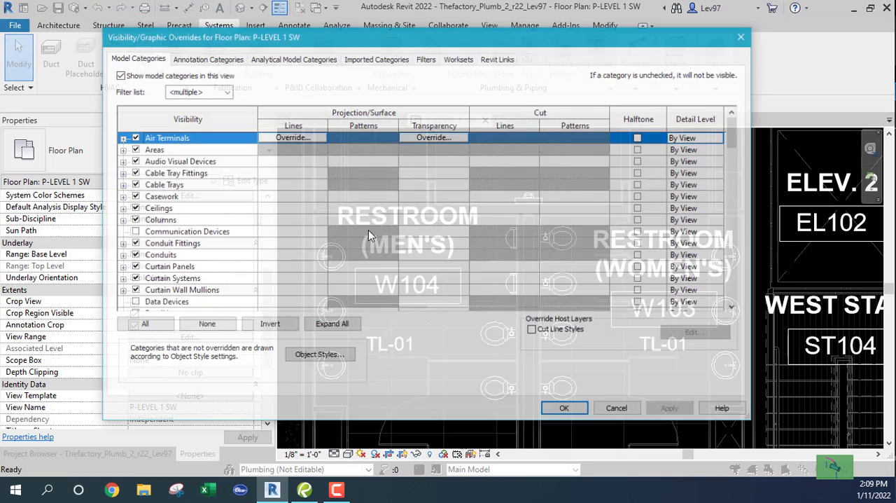
click(427, 59)
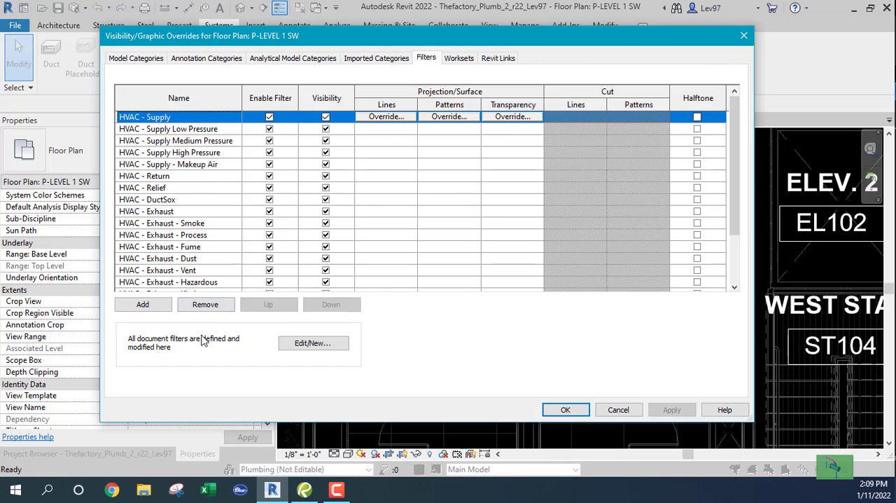
click(211, 306)
click(211, 307)
click(212, 307)
click(213, 308)
click(213, 308)
click(213, 309)
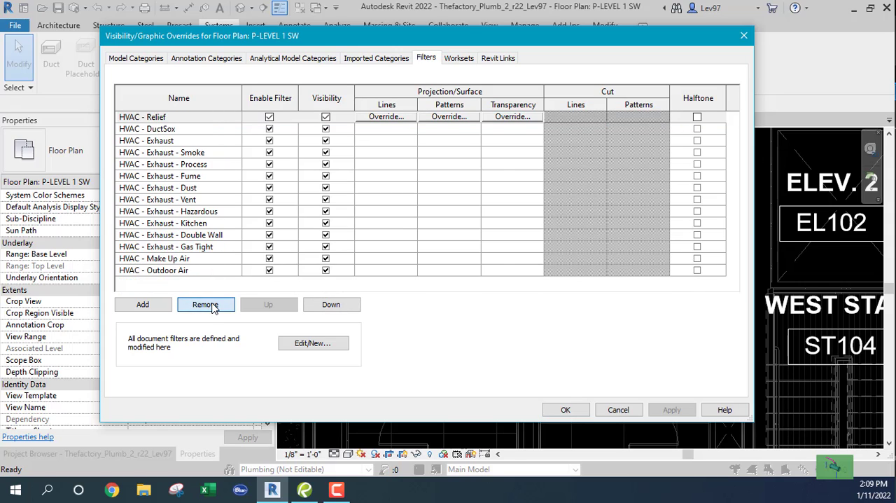
double_click(214, 309)
triple_click(214, 309)
double_click(213, 309)
triple_click(213, 309)
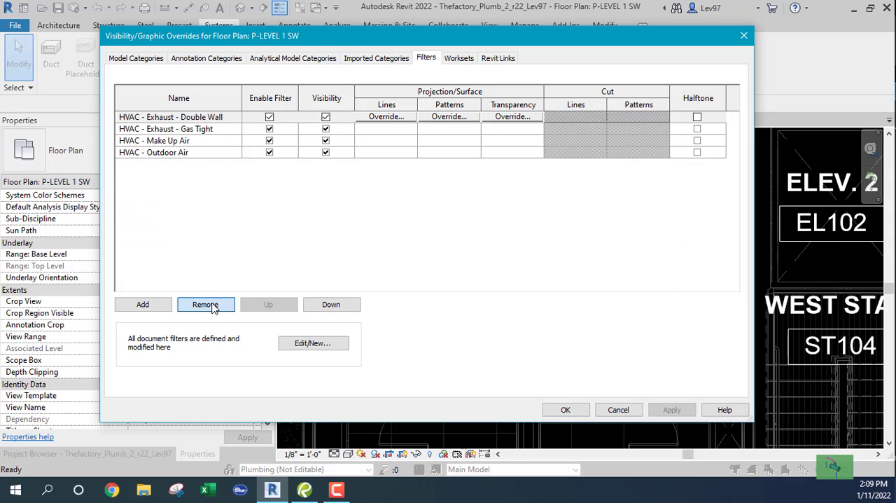
double_click(214, 309)
double_click(214, 309)
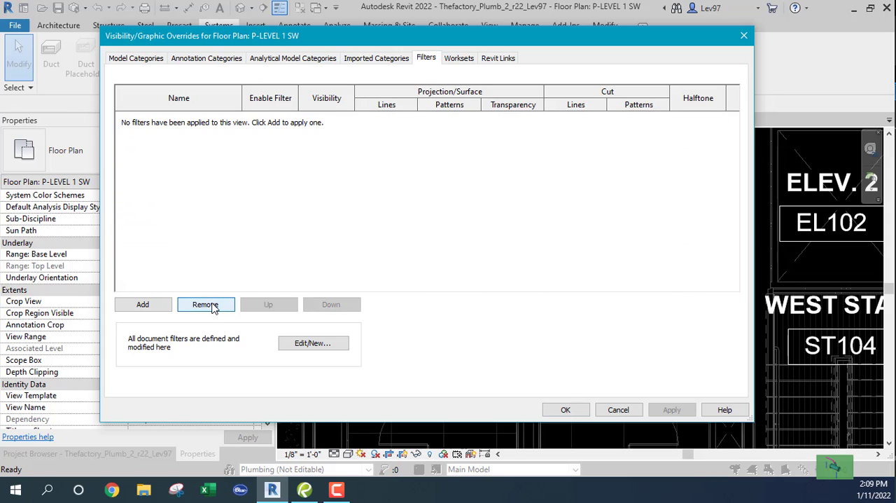
- Add the filters Plumbing - DCW, Plumbing - DHW, Plumbing - Vent and Plumbing - Waste to the view and accept the overrides
click(143, 305)
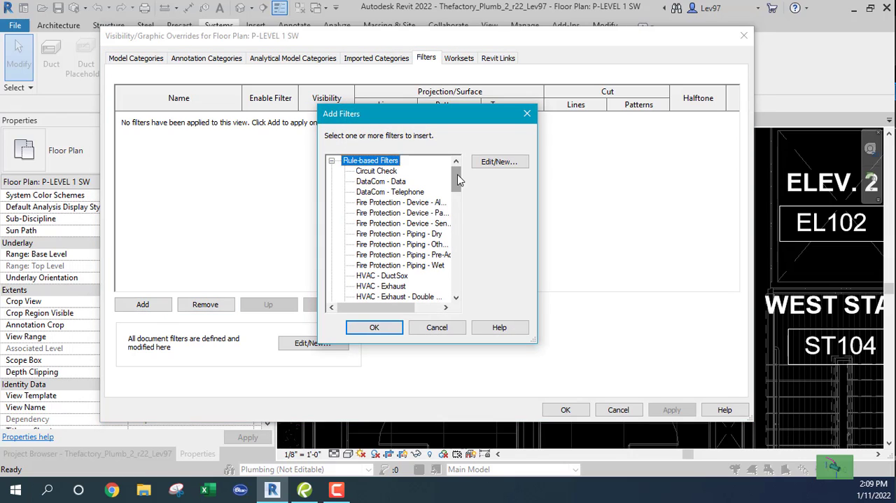
drag(457, 180, 458, 259)
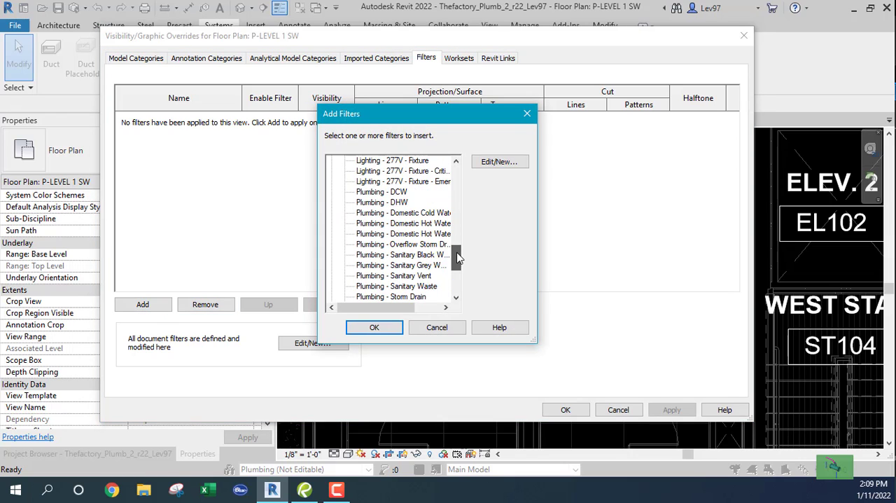
click(369, 192)
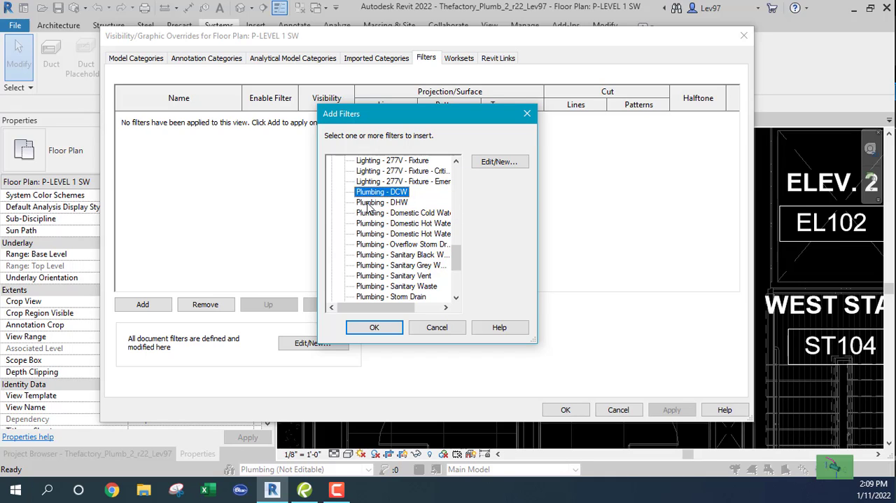
click(369, 202)
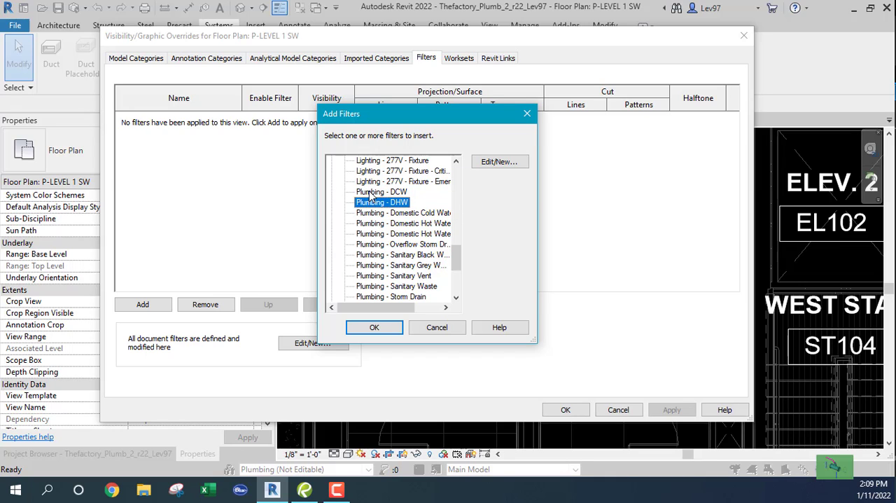
ctrl+click(369, 193)
scroll(363, 246, down, 1)
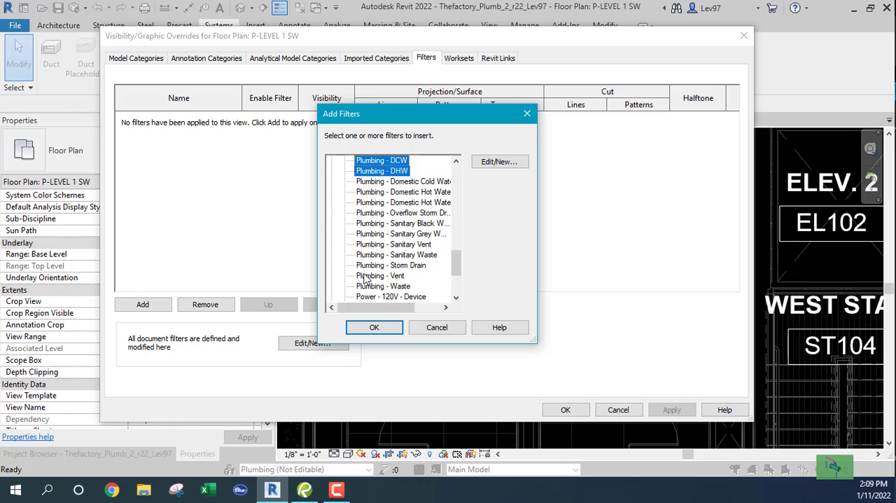
ctrl+click(367, 276)
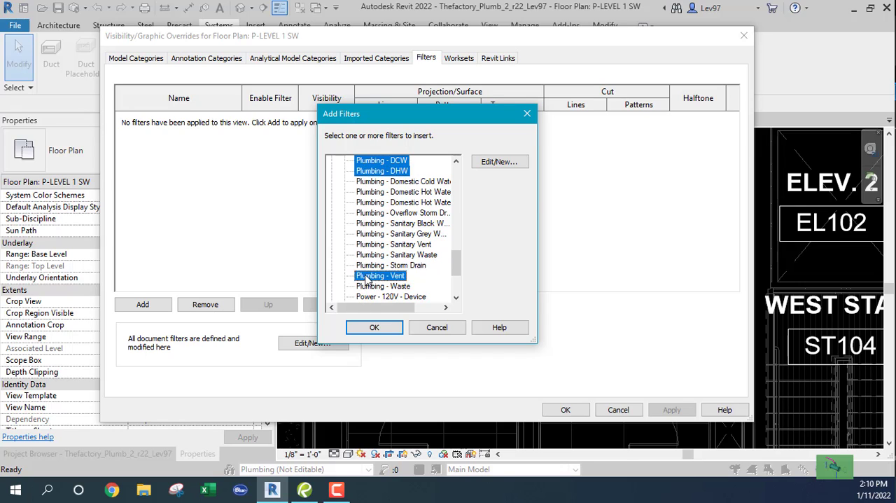
ctrl+click(367, 288)
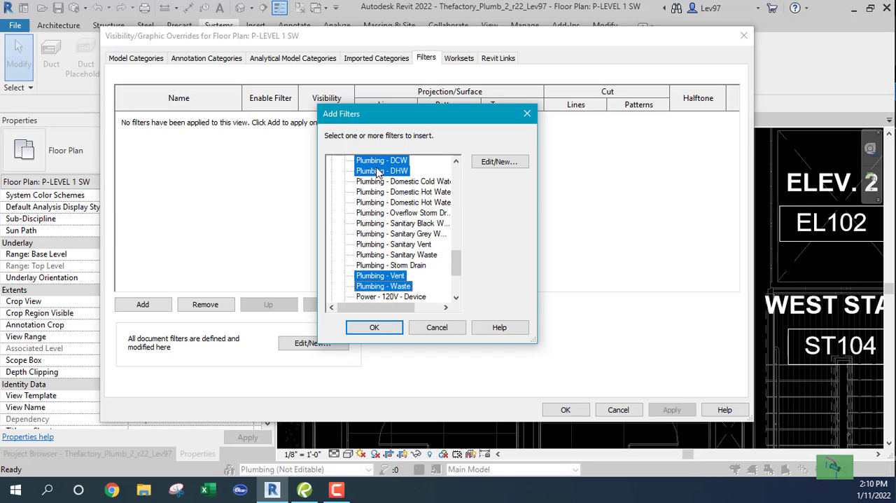
click(373, 327)
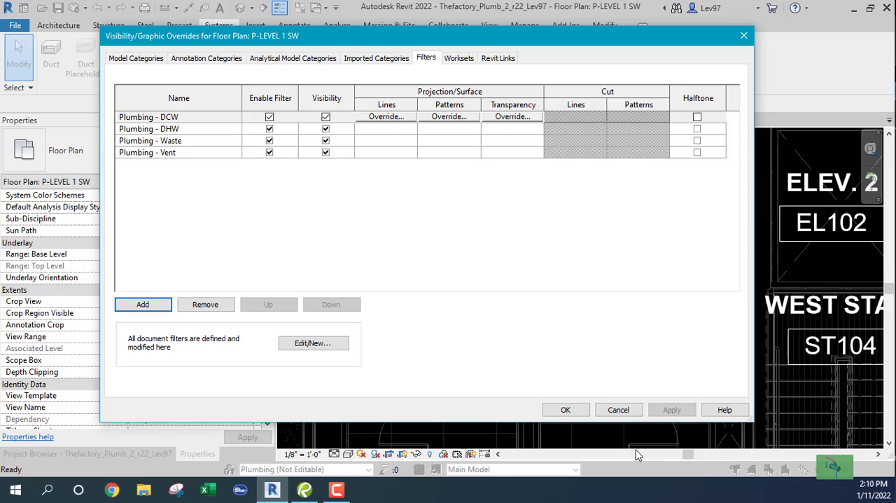
click(566, 411)
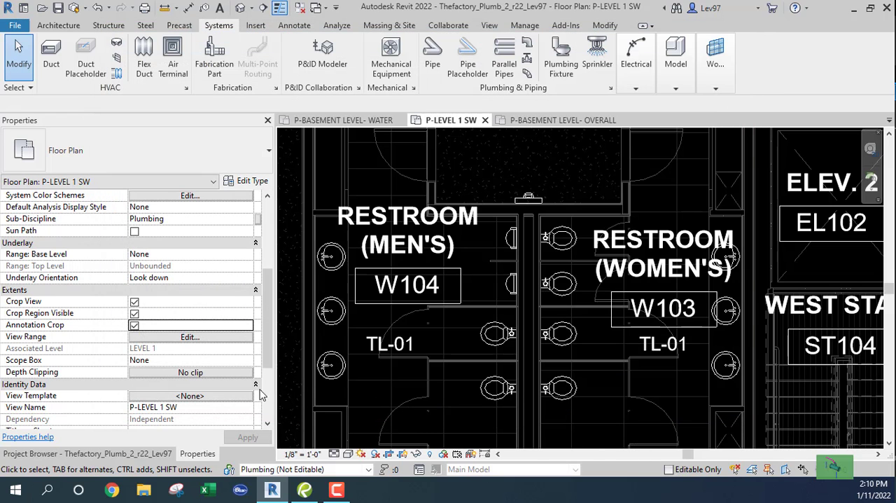
- Review the view range levels and offsets of the P-LEVEL 1 SW view
click(188, 338)
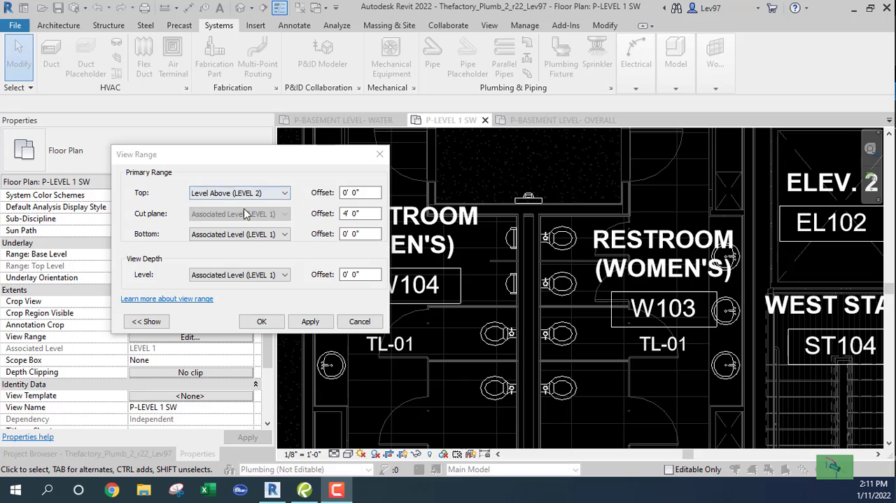
click(262, 322)
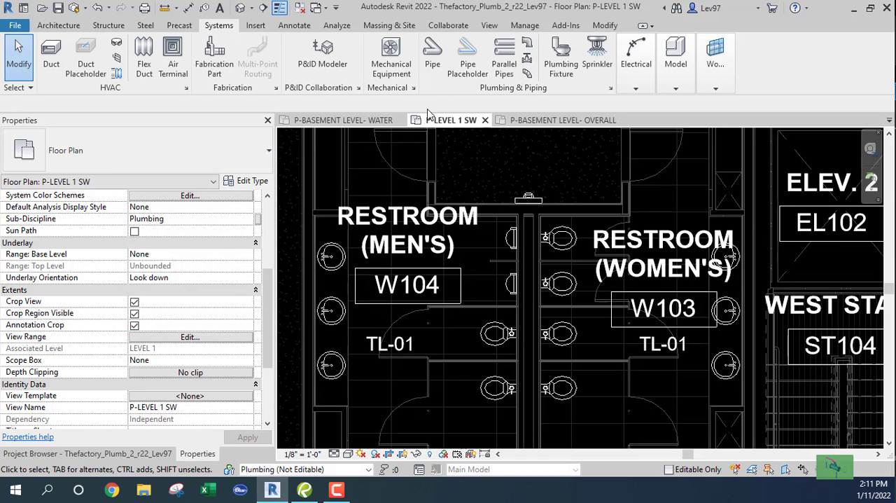
- Draw a 1 1/4" Copper_CW DCW pipe about 4' 10" long at 9' 0" middle elevation, from the hatched area outside the restrooms to the W103 wall
scroll(497, 269, down, 2)
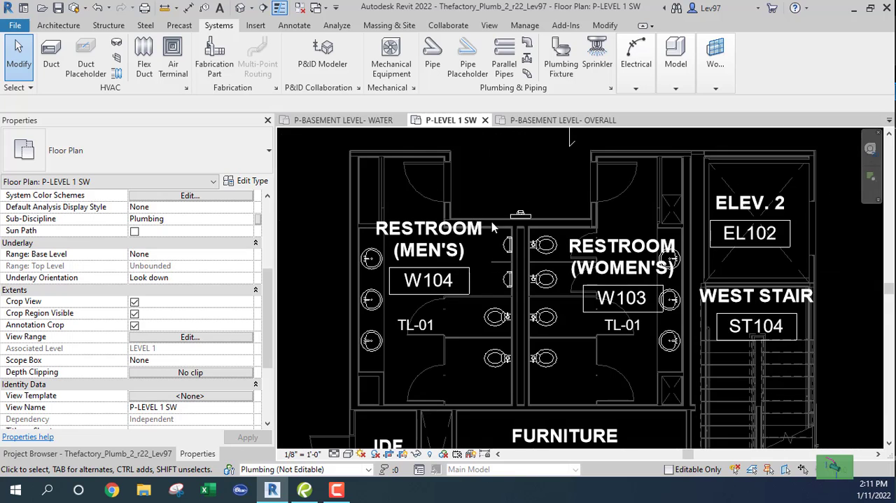
click(430, 56)
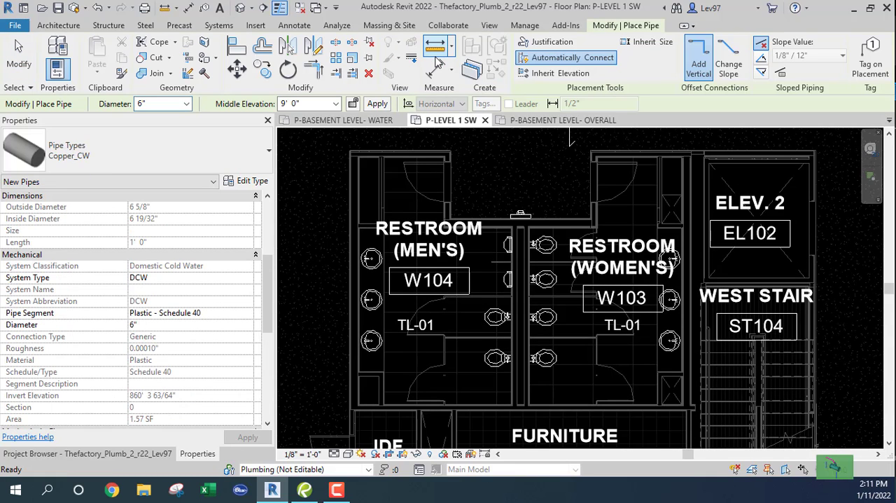
click(159, 158)
click(160, 159)
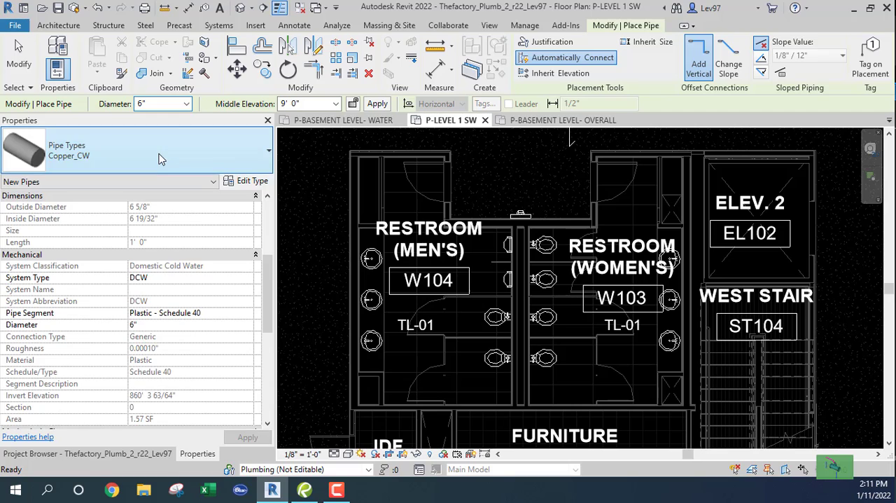
click(186, 103)
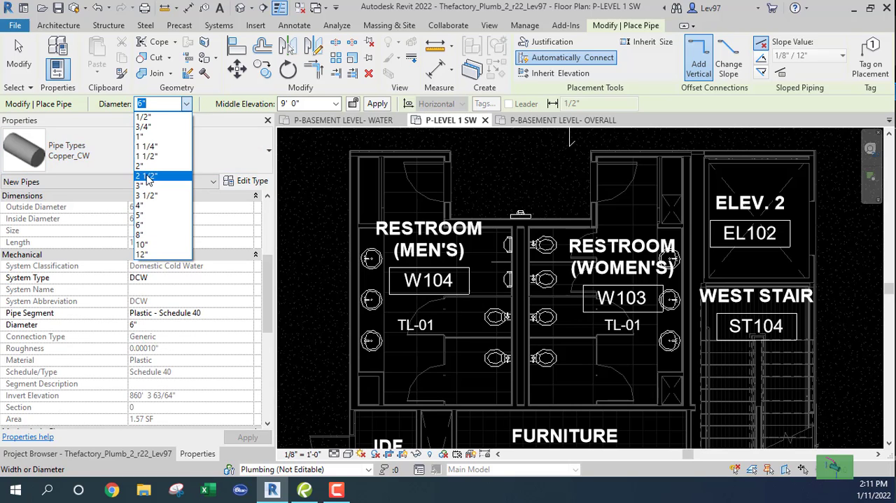
click(148, 147)
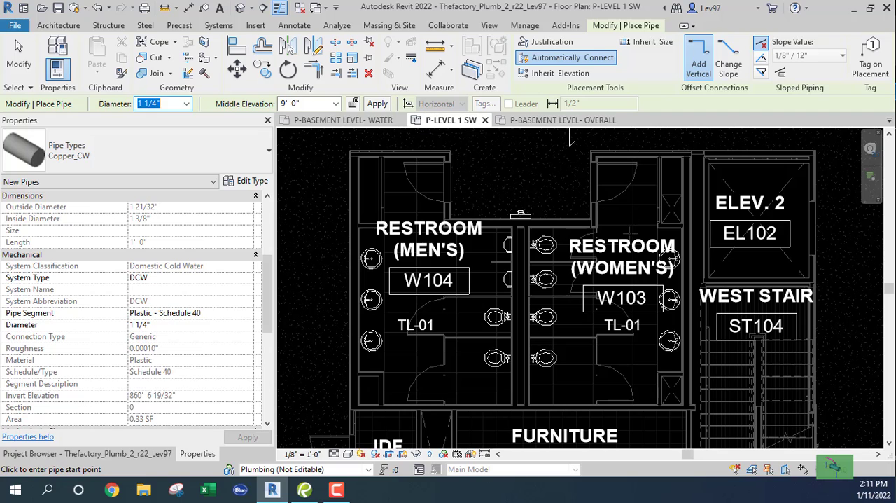
click(572, 158)
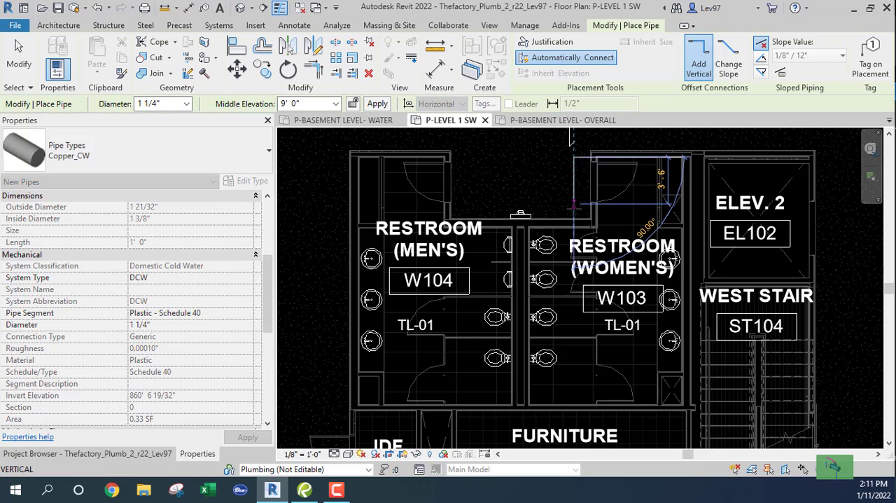
scroll(573, 218, up, 2)
scroll(574, 219, up, 2)
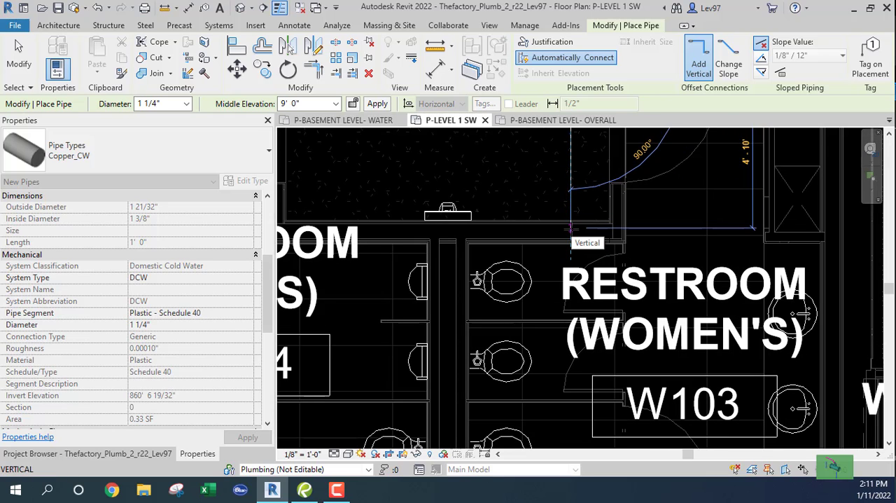
key(Escape)
key(Escape)
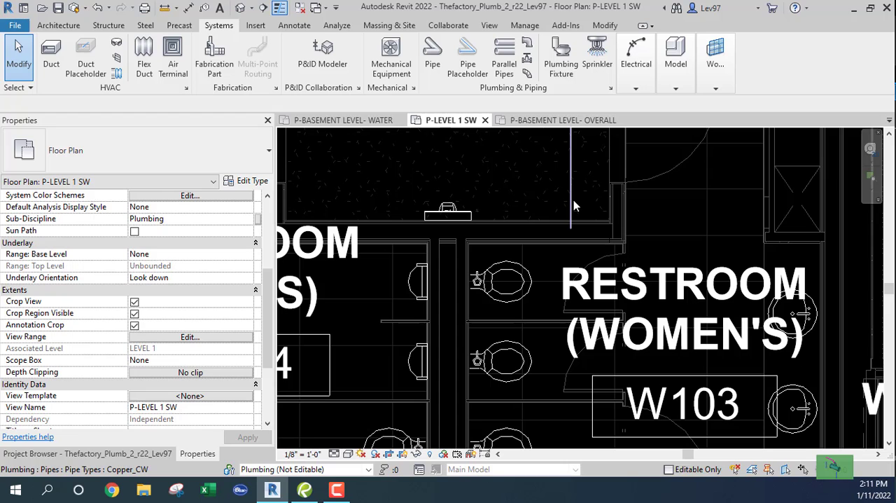
- Continue the cold water pipe from its end at the restroom wall as a vertical drop to a middle elevation of -15' 0"
click(589, 220)
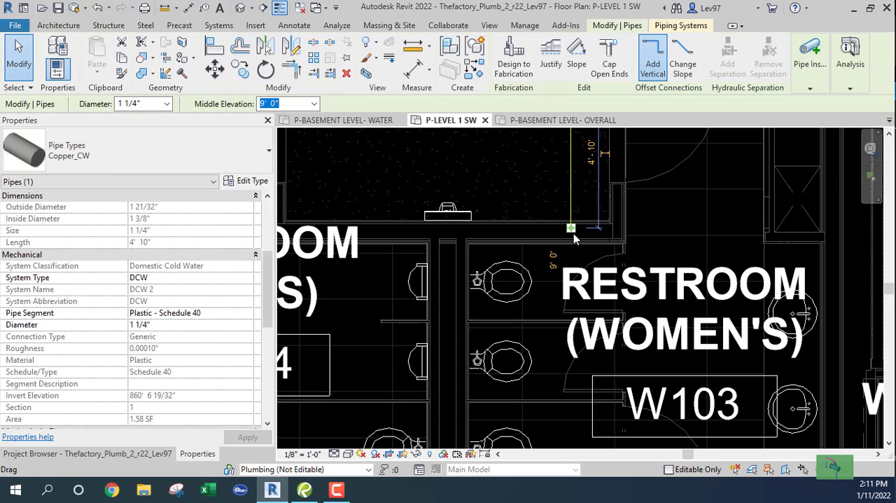
right_click(571, 231)
click(604, 155)
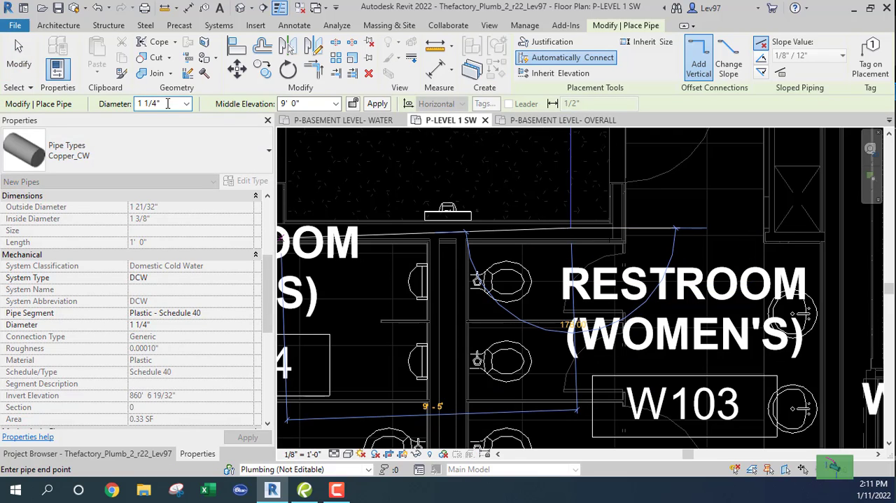
click(338, 105)
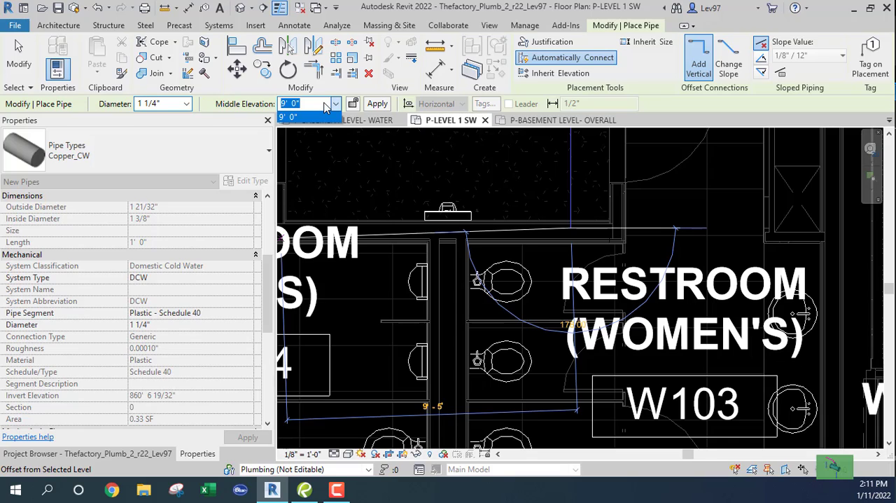
click(325, 104)
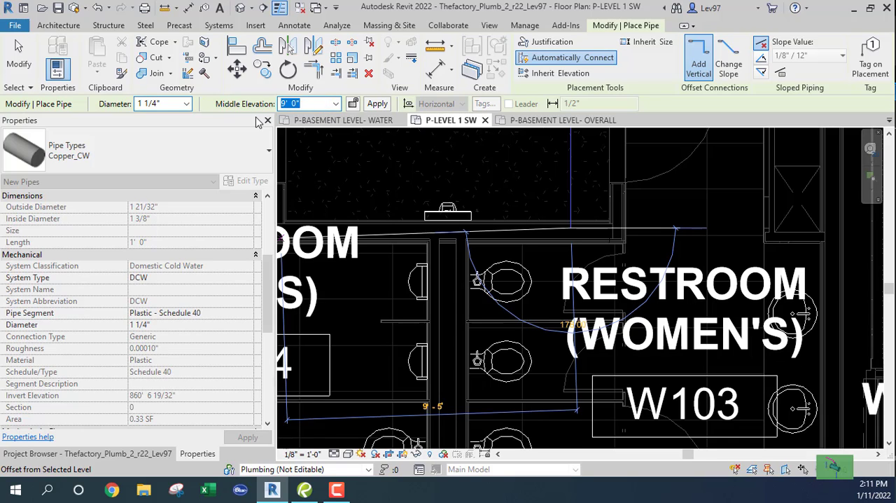
text(-15)
click(378, 104)
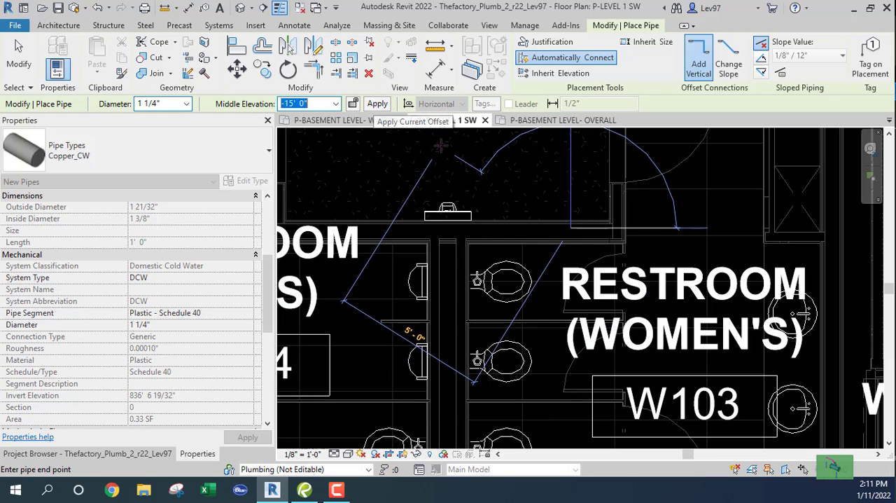
click(377, 106)
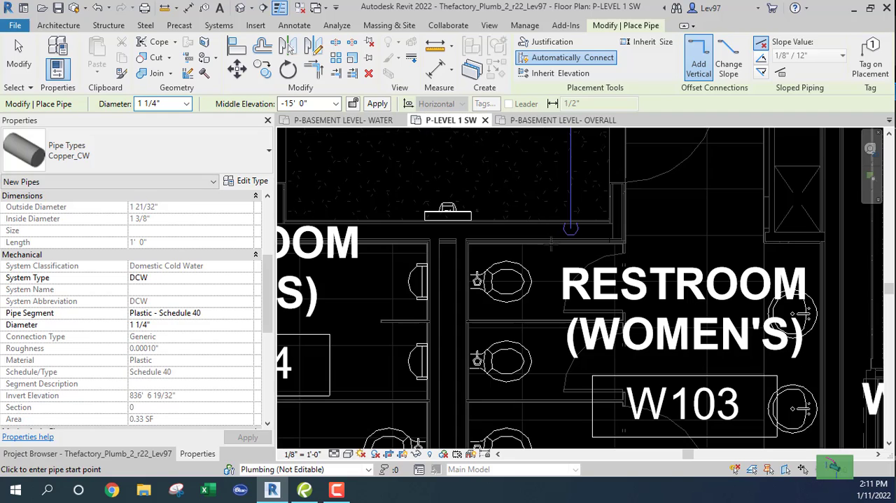
key(Escape)
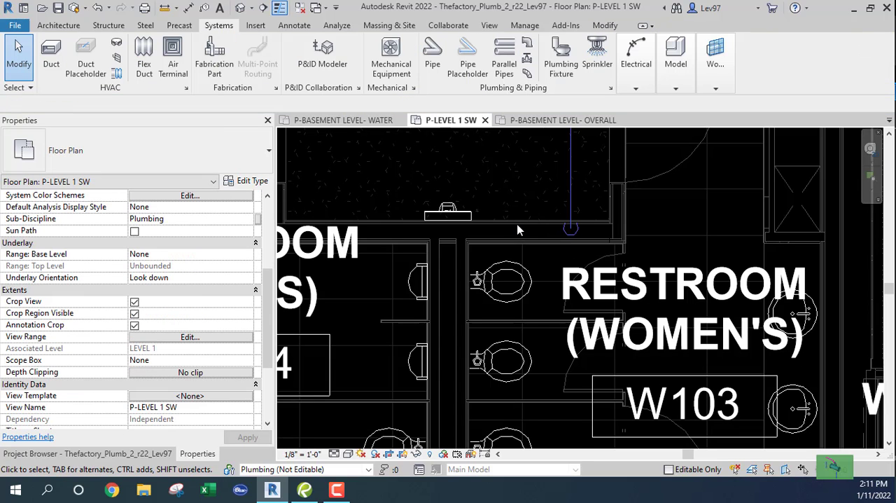
- In the P-BASEMENT LEVEL- OVERALL view, move the 2" hot water pipe off the new riser to the far side of the cold water pipe
click(561, 119)
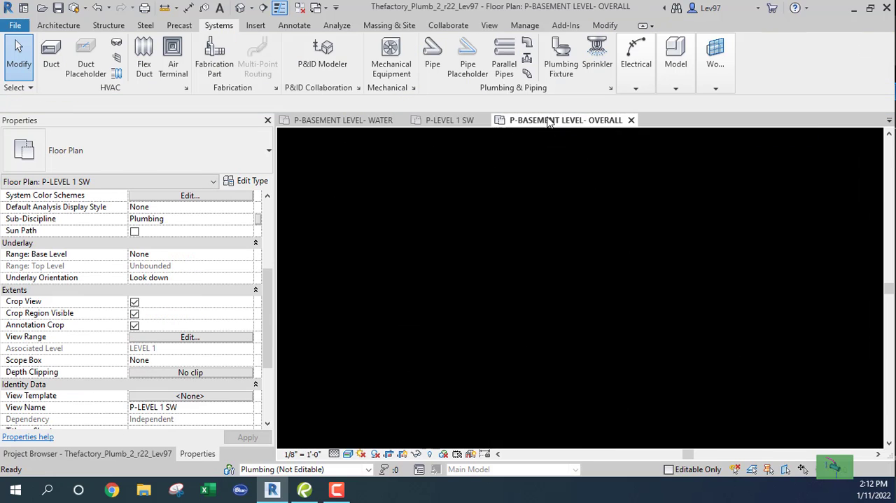
scroll(496, 289, up, 6)
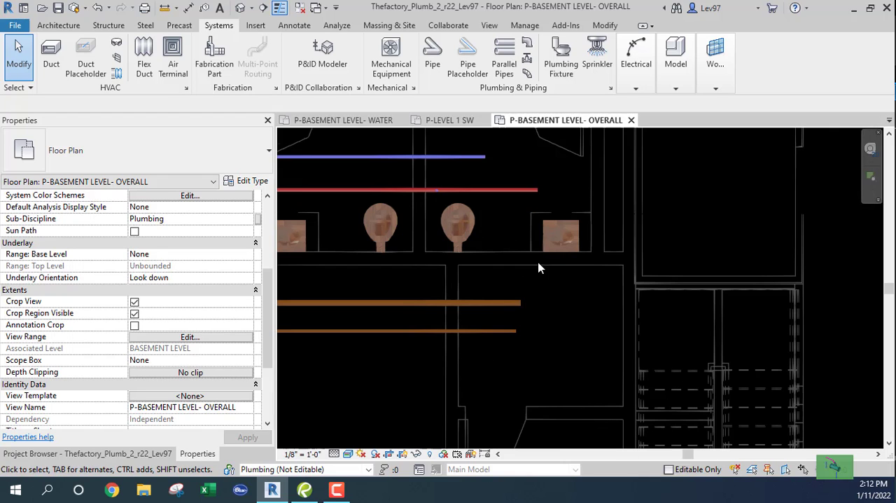
scroll(442, 194, up, 4)
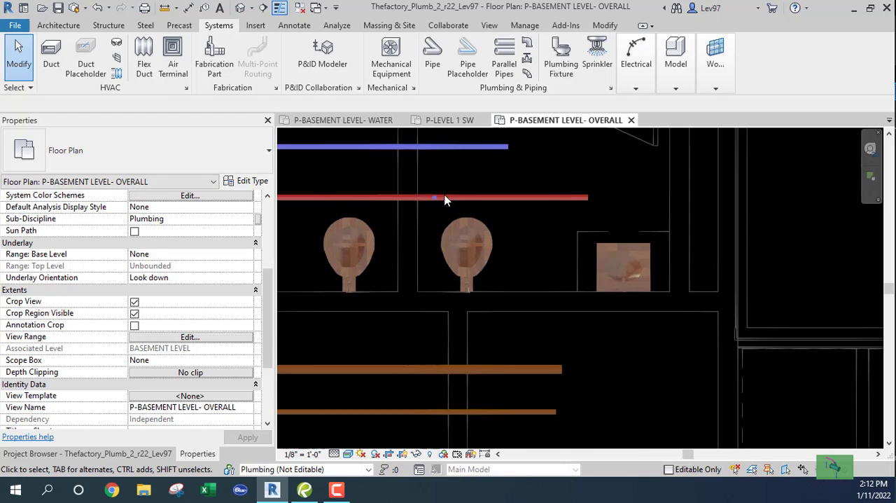
scroll(463, 226, up, 1)
scroll(399, 241, down, 4)
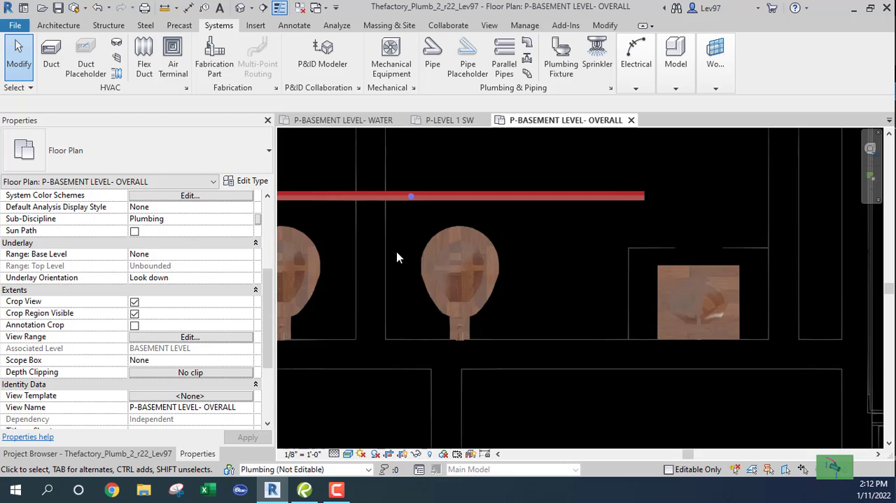
scroll(452, 323, up, 3)
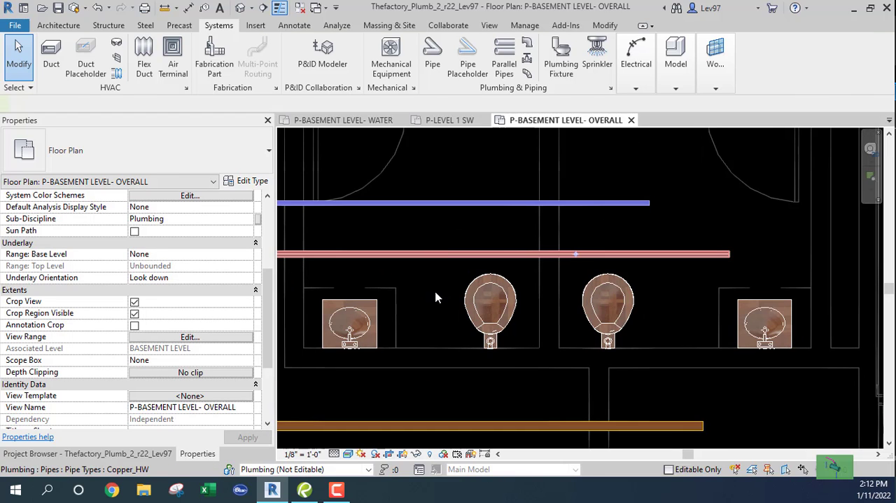
click(436, 255)
drag(429, 255, 480, 254)
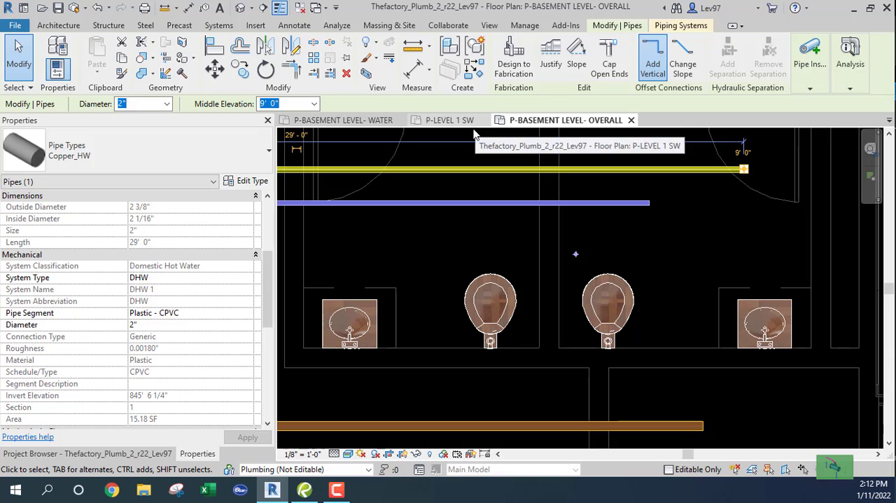
- Nudge the 1 1/4" cold water riser sideways into the wall between the two basement toilets
click(441, 120)
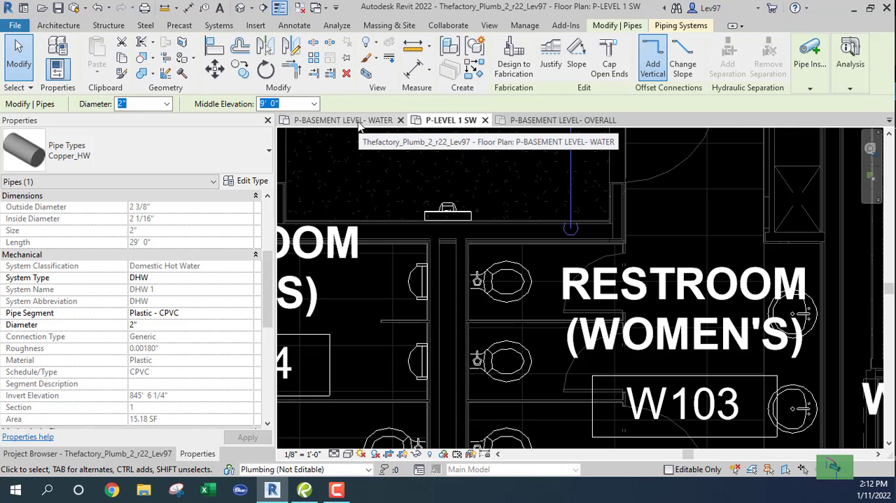
click(520, 121)
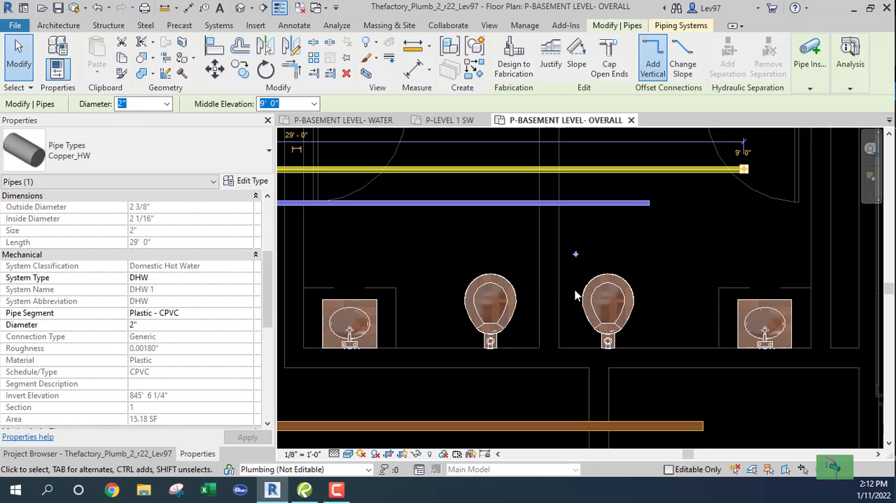
click(574, 247)
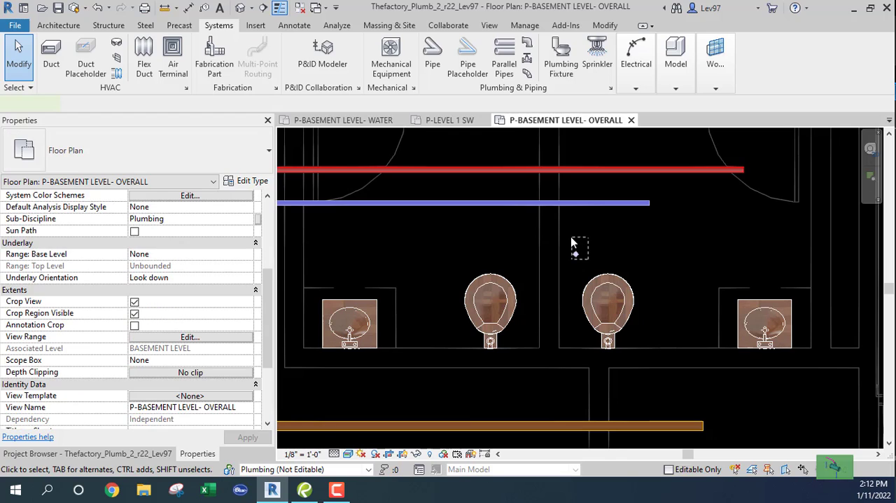
mouse_move(588, 259)
mouse_down()
mouse_move(571, 237)
mouse_move(604, 263)
mouse_up()
click(603, 249)
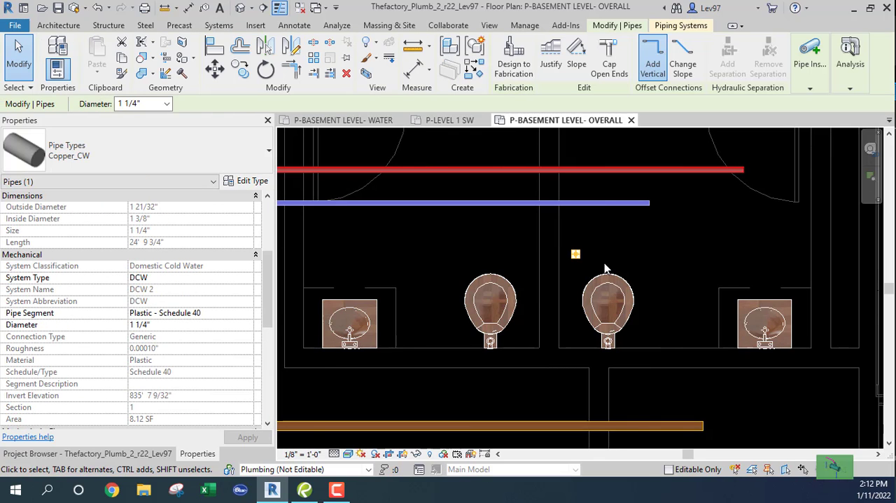
key(Left)
key(Left)
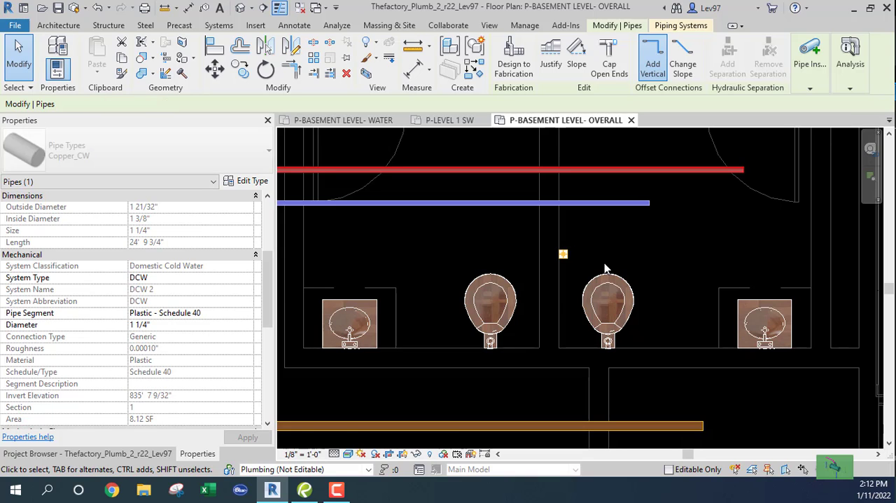
key(Left)
key(Left)
key(Left)
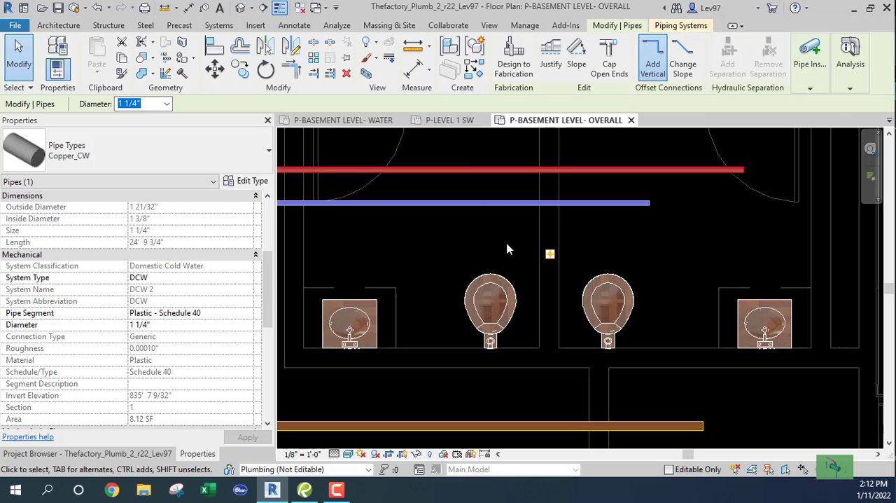
- Examine the cold water riser's new position in the P-LEVEL 1 SW and P-BASEMENT LEVEL- WATER views
click(437, 123)
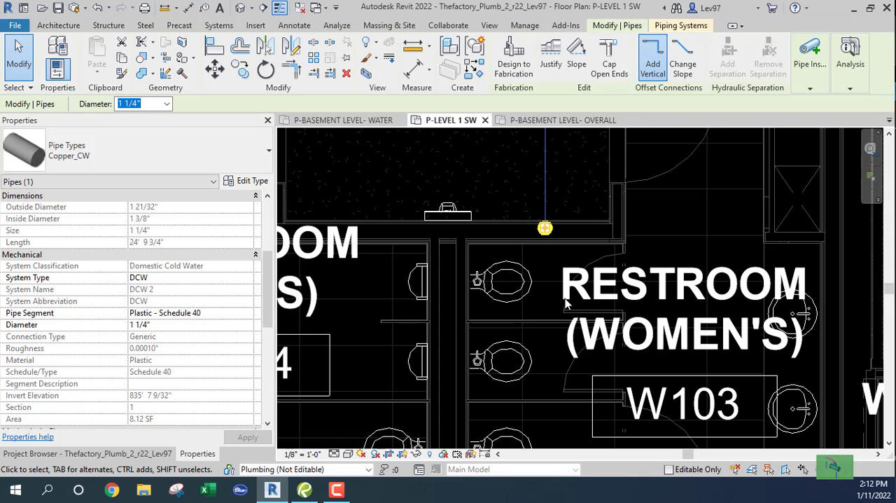
click(551, 251)
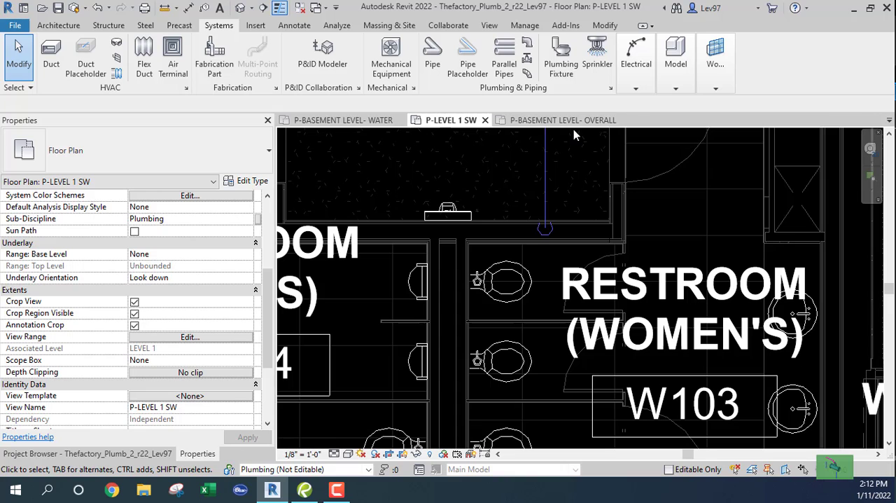
click(364, 121)
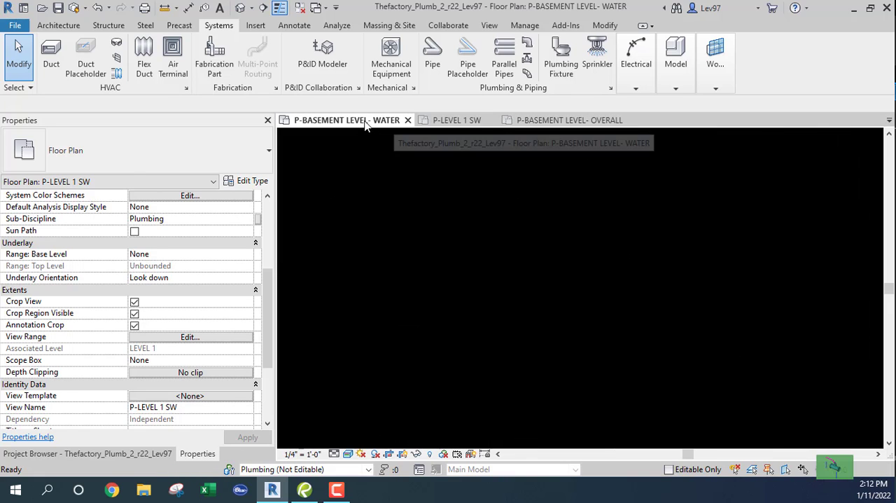
scroll(522, 273, up, 5)
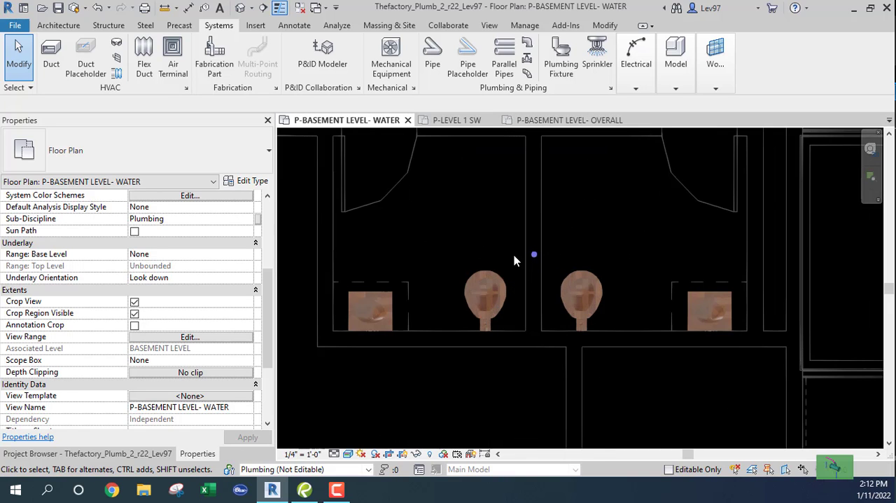
scroll(525, 254, down, 5)
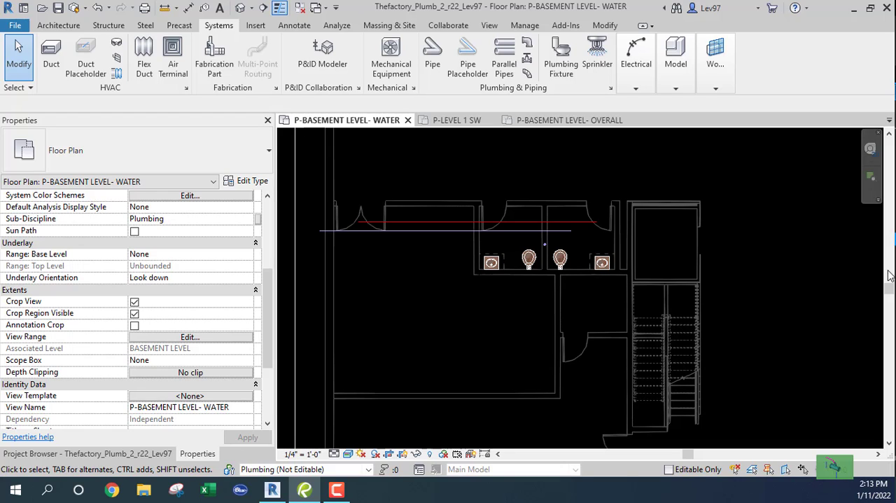
click(524, 300)
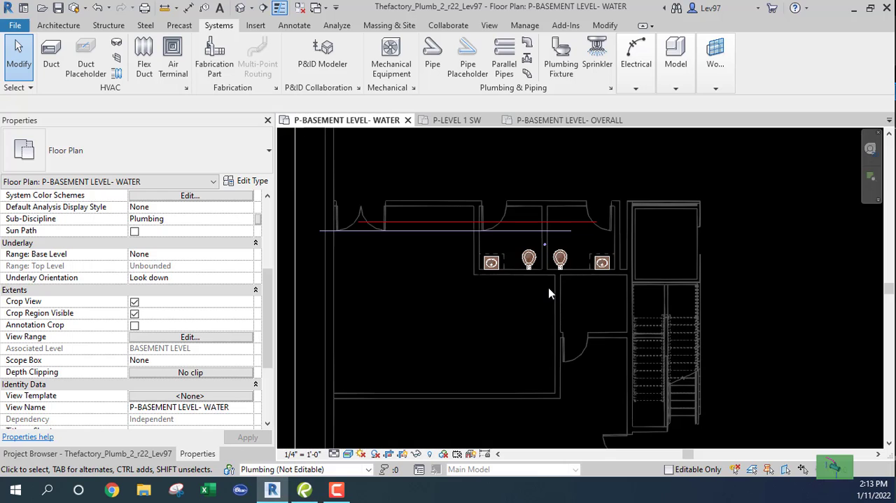
middle_drag(550, 278, 483, 332)
scroll(477, 306, up, 2)
scroll(477, 307, up, 2)
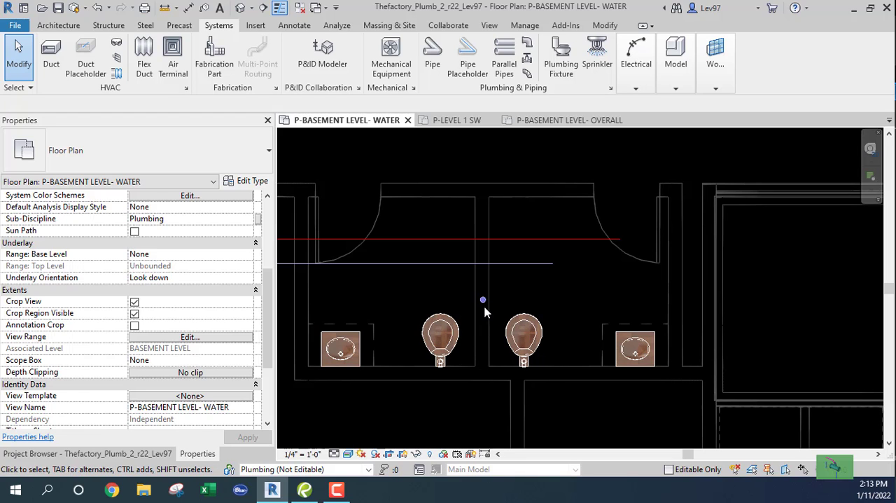
scroll(500, 310, down, 1)
scroll(500, 310, up, 3)
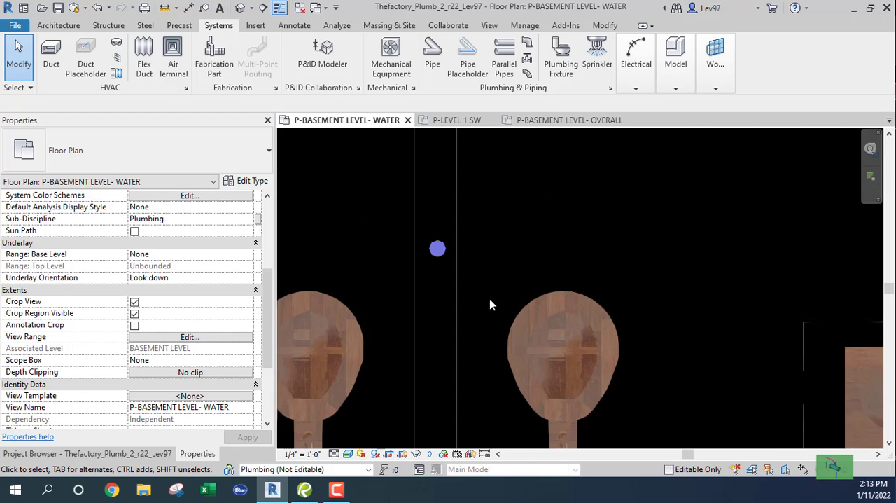
scroll(489, 298, down, 3)
scroll(491, 310, down, 1)
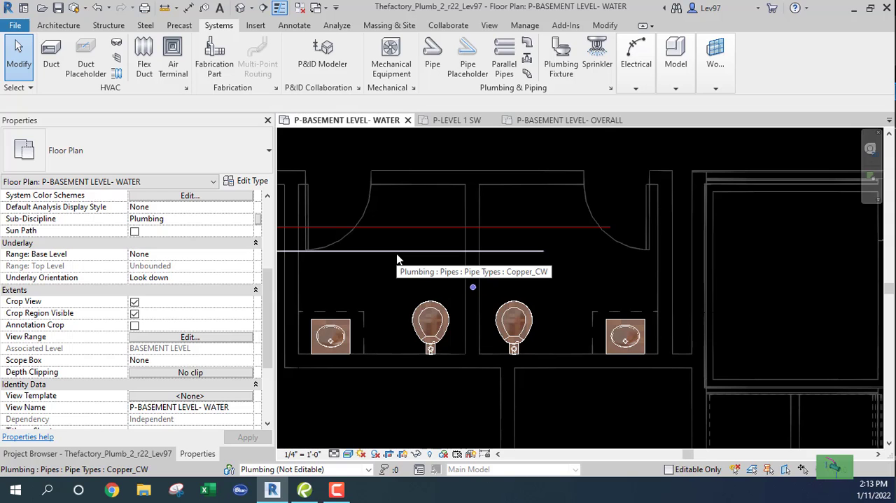
click(389, 288)
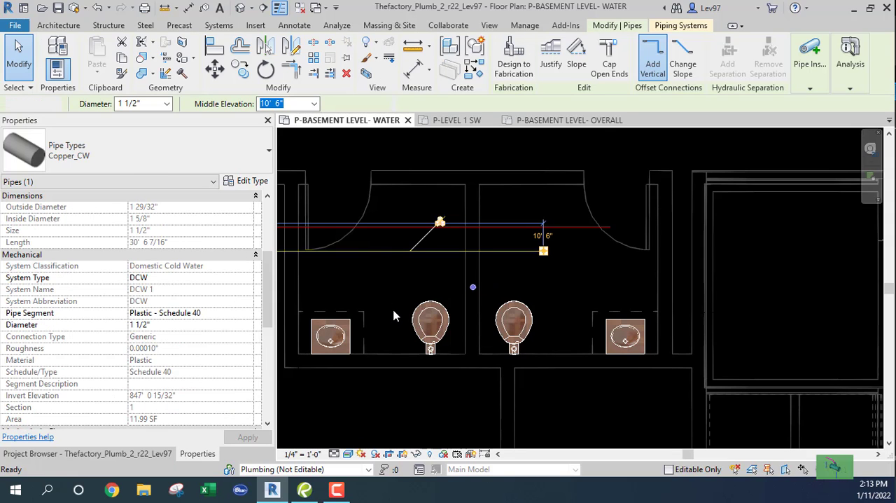
key(Escape)
click(389, 260)
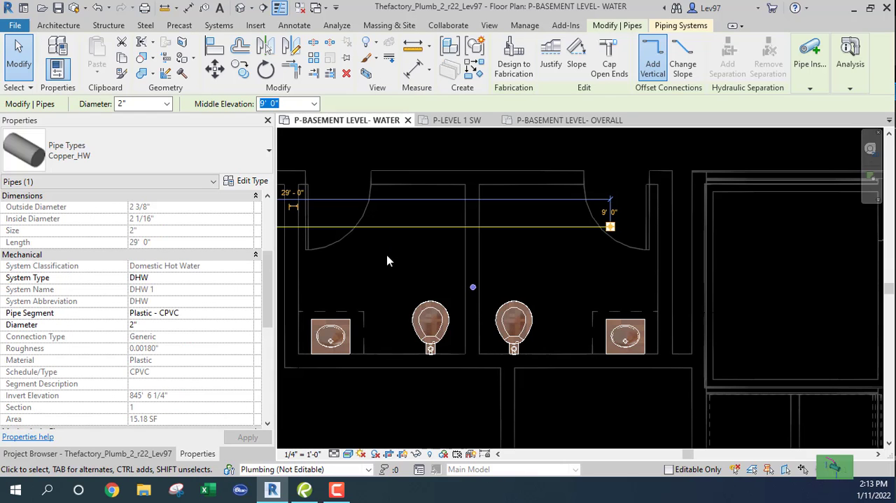
key(Escape)
scroll(398, 287, down, 3)
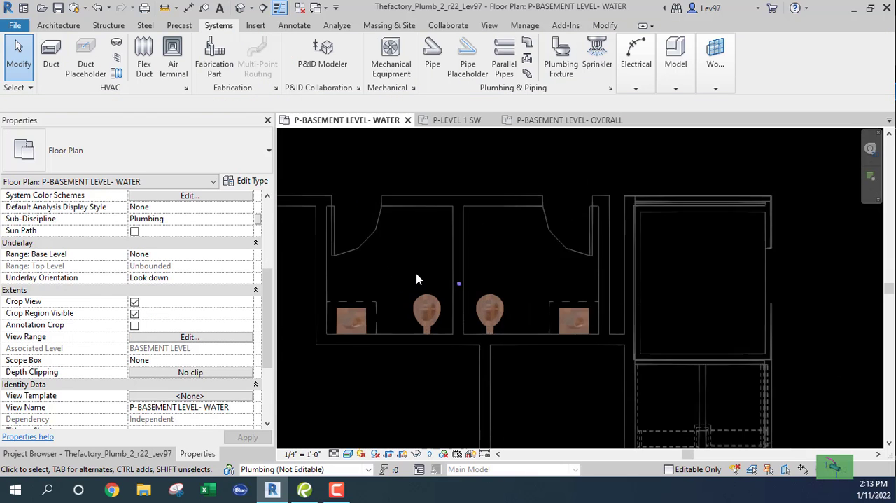
middle_drag(418, 279, 466, 282)
scroll(468, 282, up, 2)
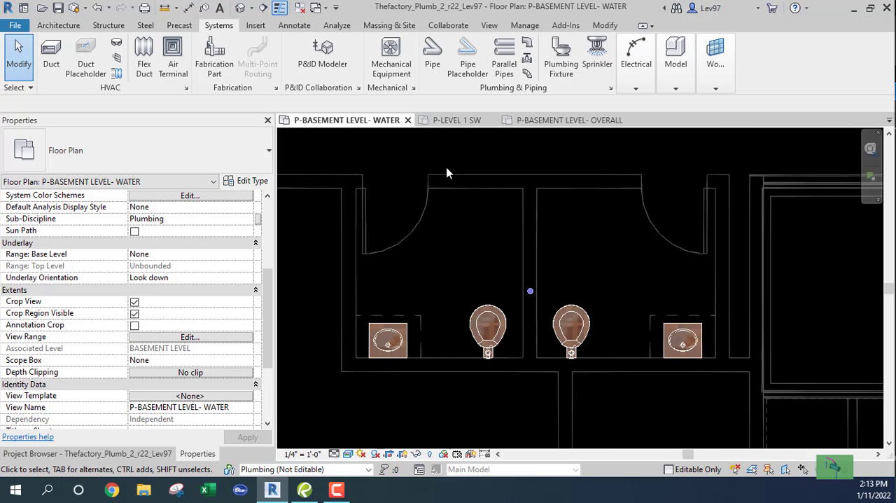
click(99, 9)
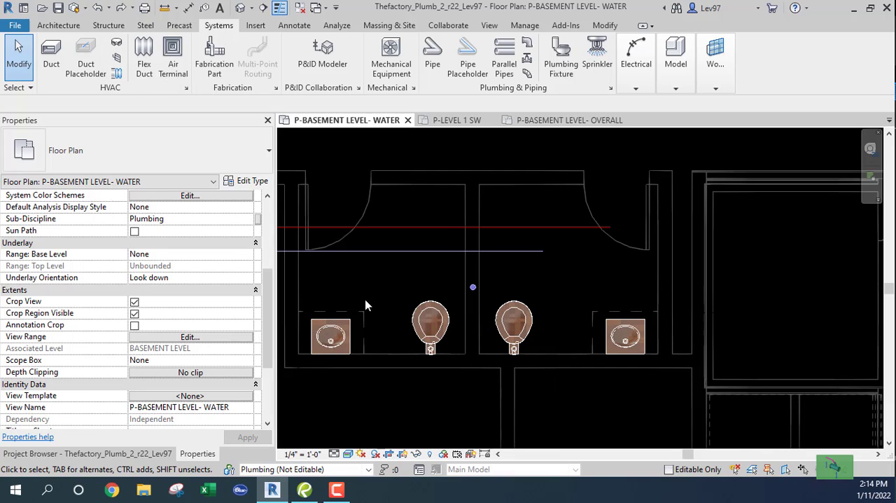
- Move the 1 1/2" cold water pipe closer to the riser, with its open end past the second restroom's far wall
click(419, 250)
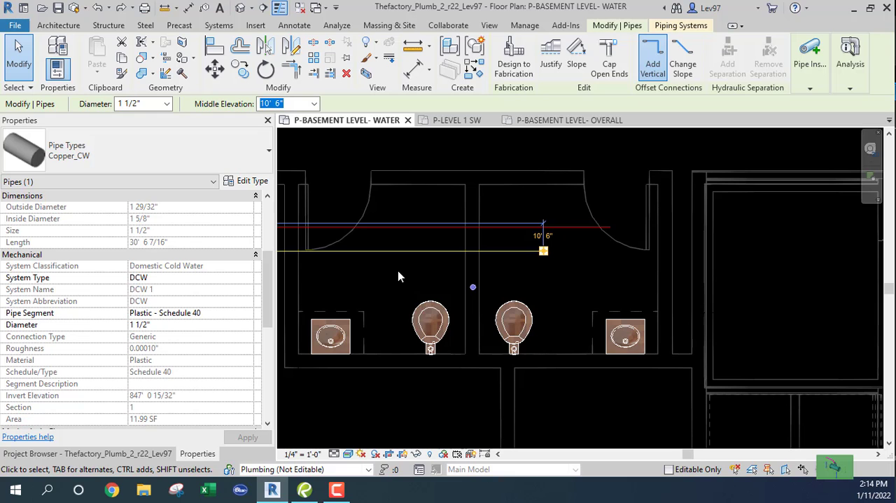
drag(439, 302, 541, 273)
click(488, 304)
scroll(486, 301, up, 2)
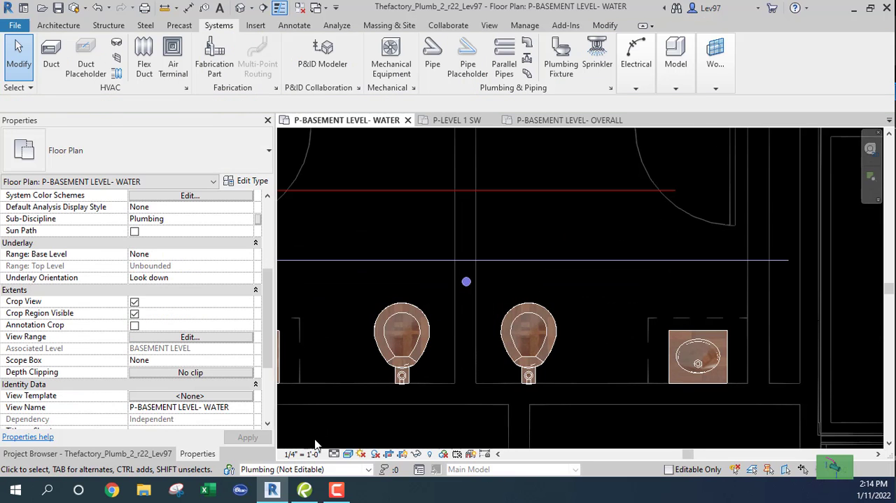
scroll(429, 298, up, 2)
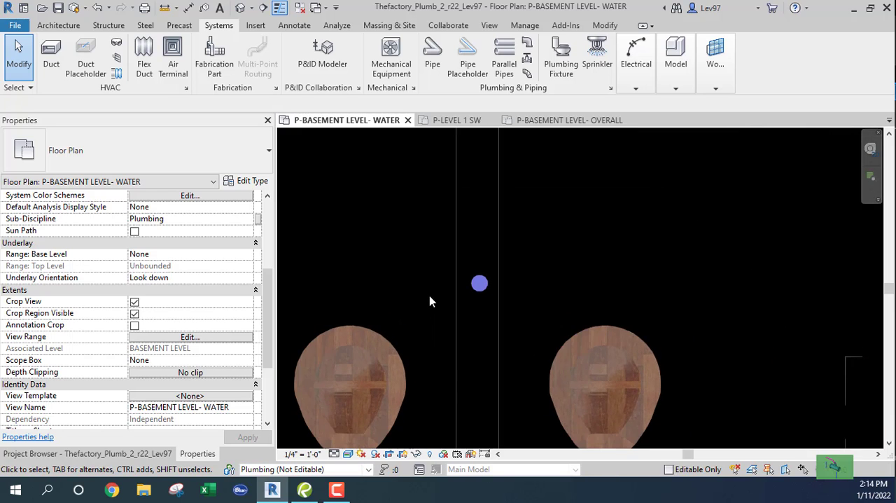
scroll(428, 300, down, 2)
scroll(428, 305, up, 1)
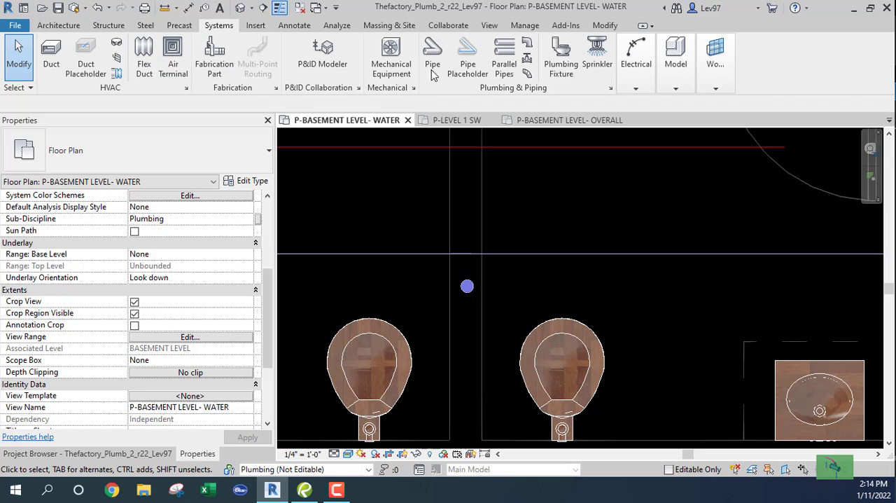
click(607, 26)
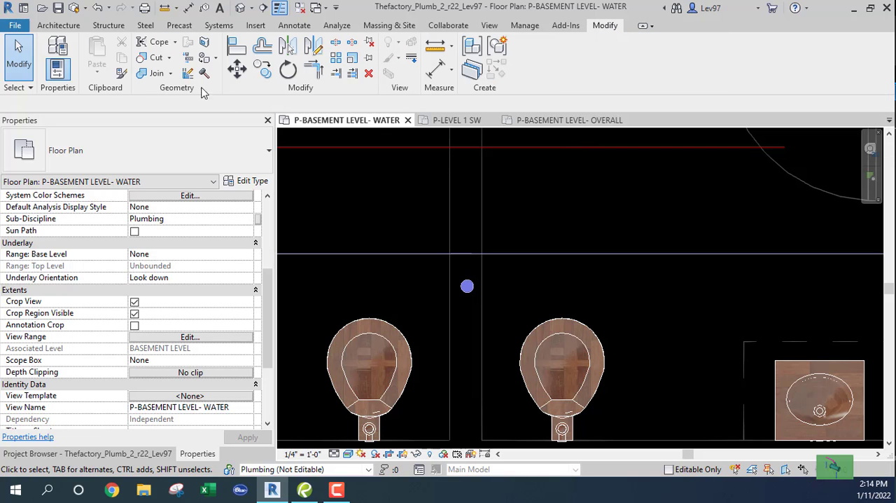
click(238, 48)
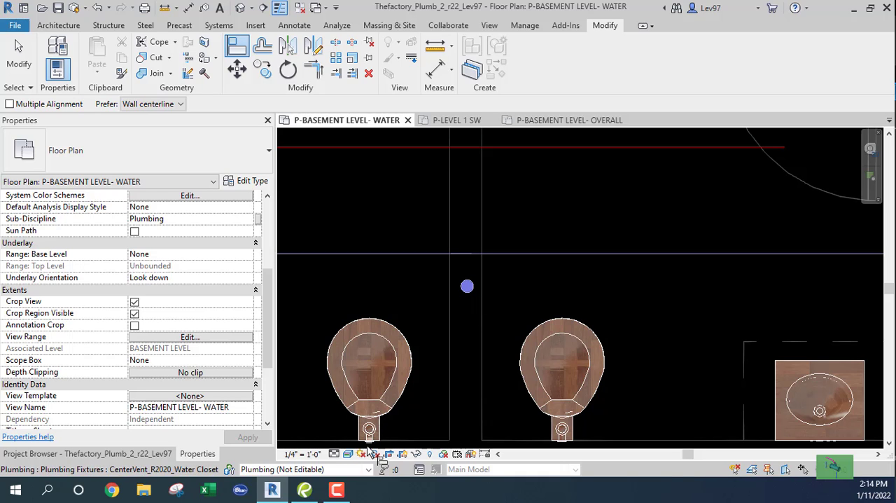
key(Escape)
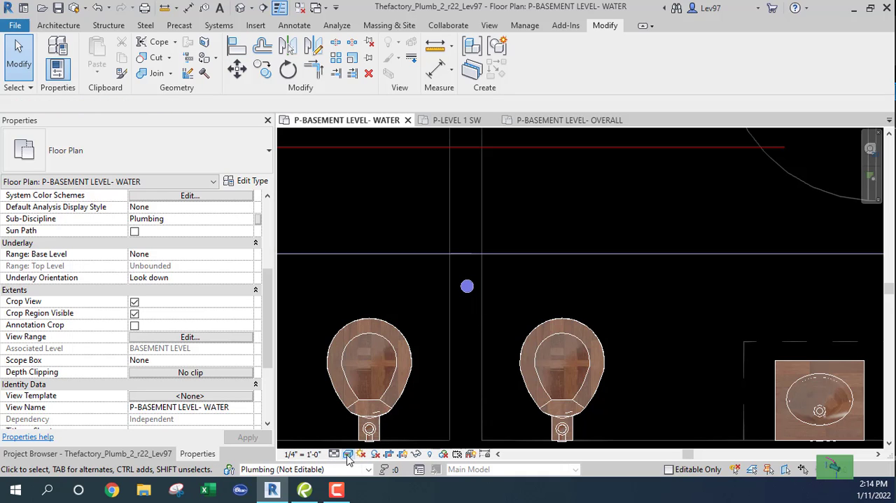
- Set the basement water plan's visual style to Wireframe and its detail level to Fine
click(348, 453)
click(374, 389)
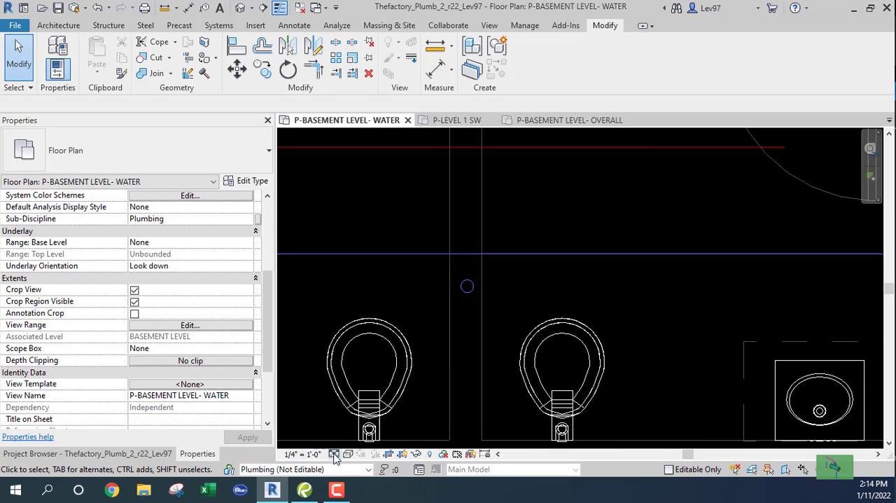
click(334, 453)
click(350, 441)
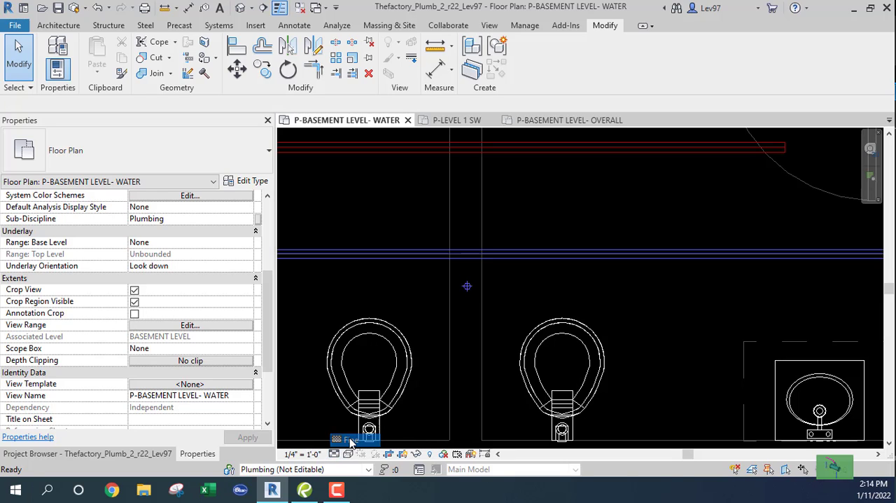
- Align the 1 1/2" cold water pipe's centerline with the center of the cold water riser in the wall between the toilets
scroll(498, 275, up, 3)
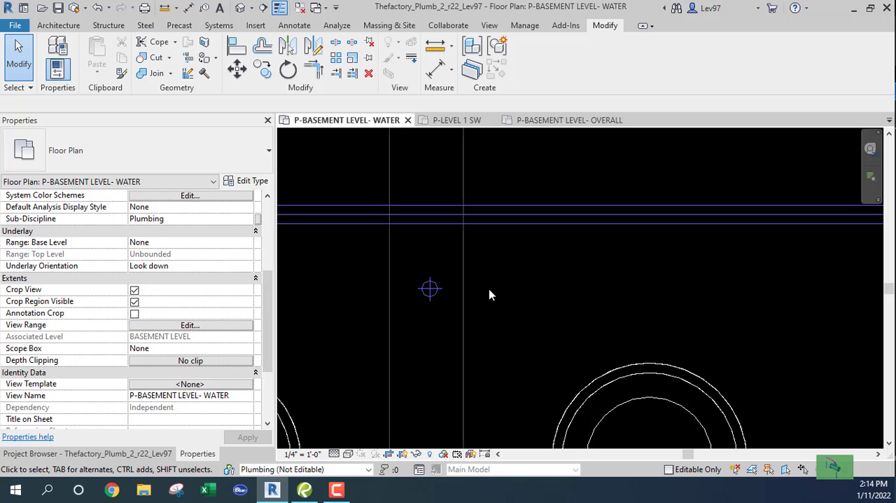
click(237, 46)
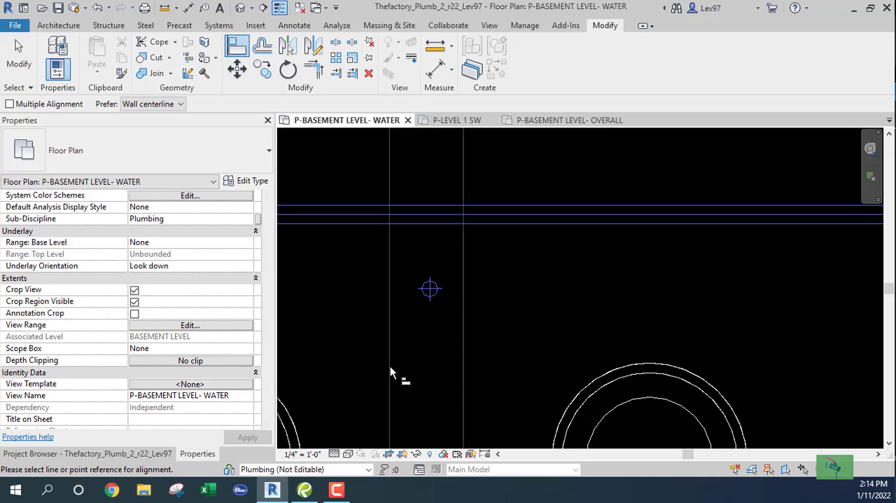
click(429, 298)
click(528, 217)
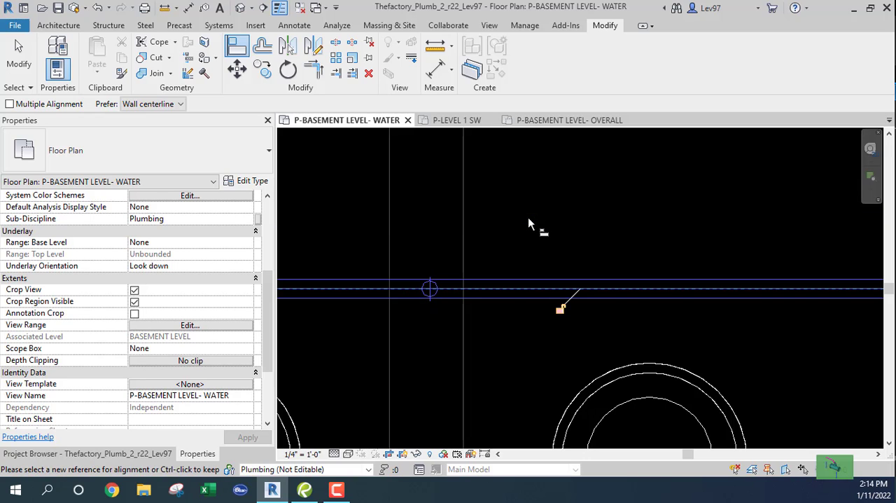
key(Escape)
scroll(528, 253, down, 5)
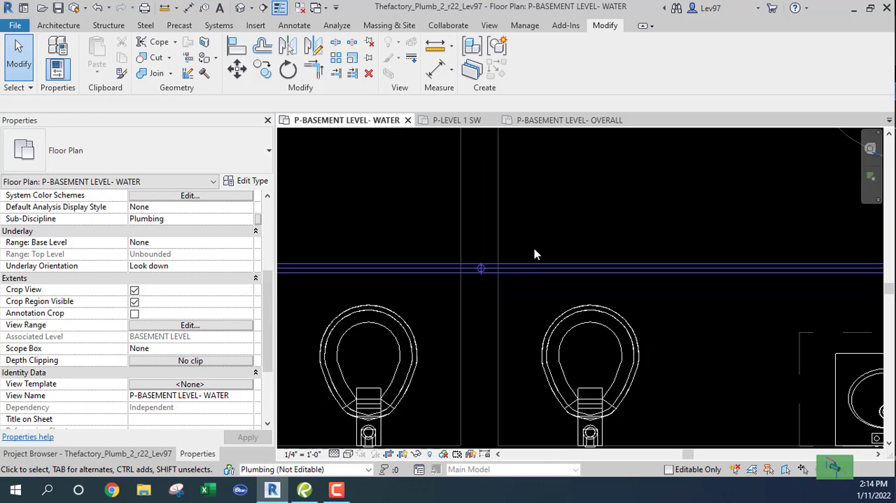
scroll(381, 310, down, 2)
middle_drag(381, 310, 472, 310)
scroll(470, 310, up, 2)
scroll(446, 303, down, 2)
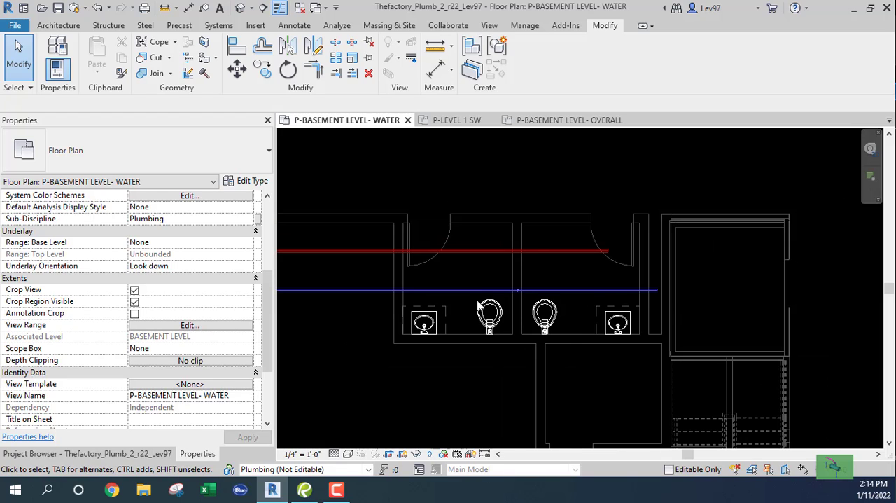
- Try to slide the whole 1 1/2" cold water pipe lengthwise across the riser, and undo the move
scroll(498, 307, up, 2)
click(434, 306)
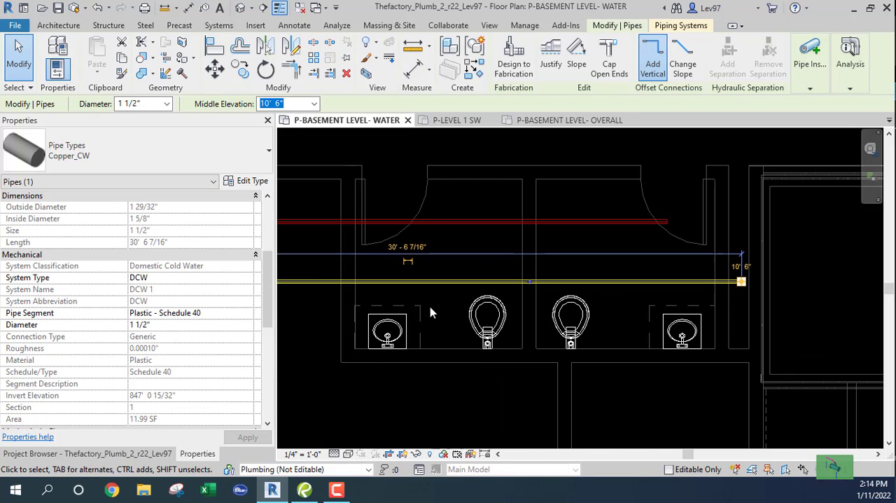
click(505, 274)
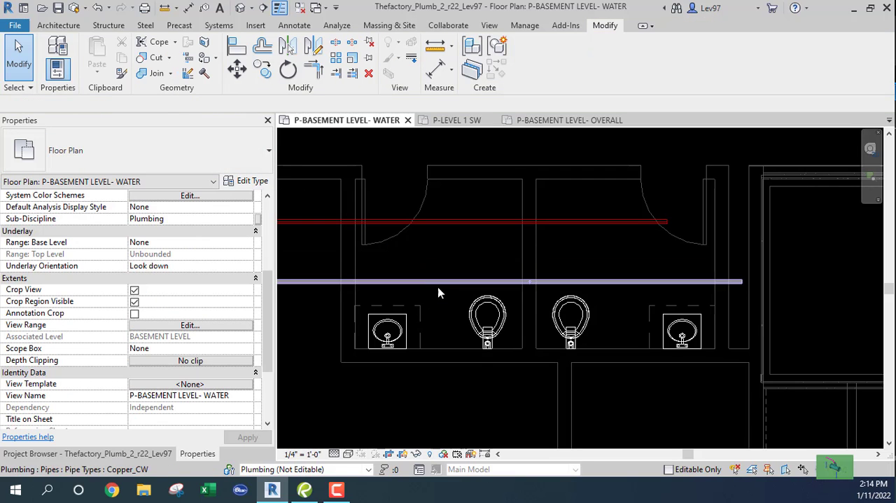
click(529, 284)
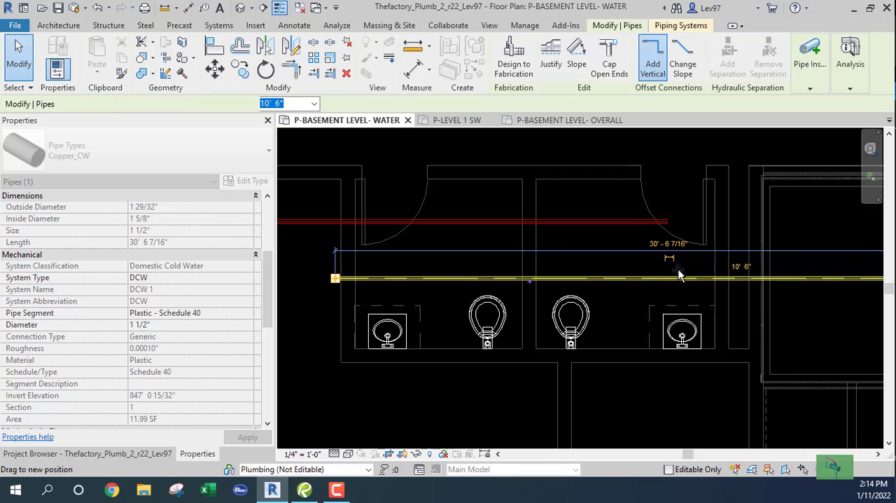
drag(679, 275, 679, 274)
click(99, 9)
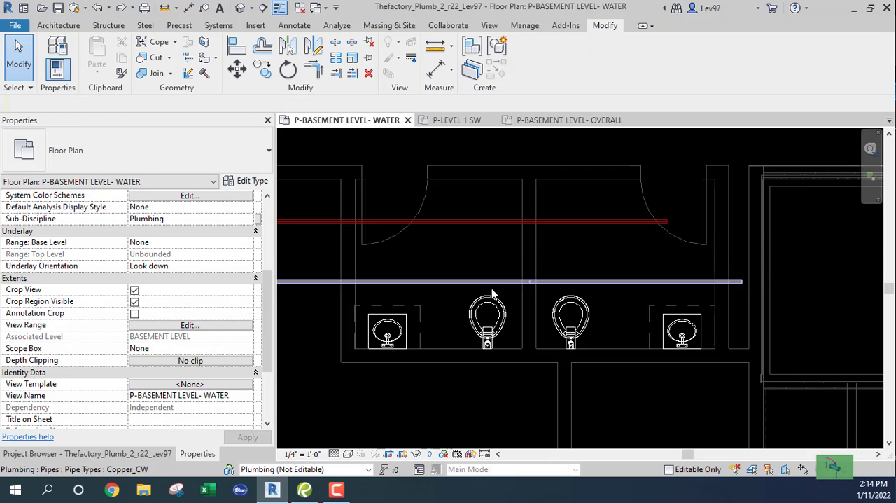
- Try to tee the 1 1/2" cold water pipe into the riser by pulling its open end back and extending it past the riser
click(681, 283)
drag(742, 287, 697, 282)
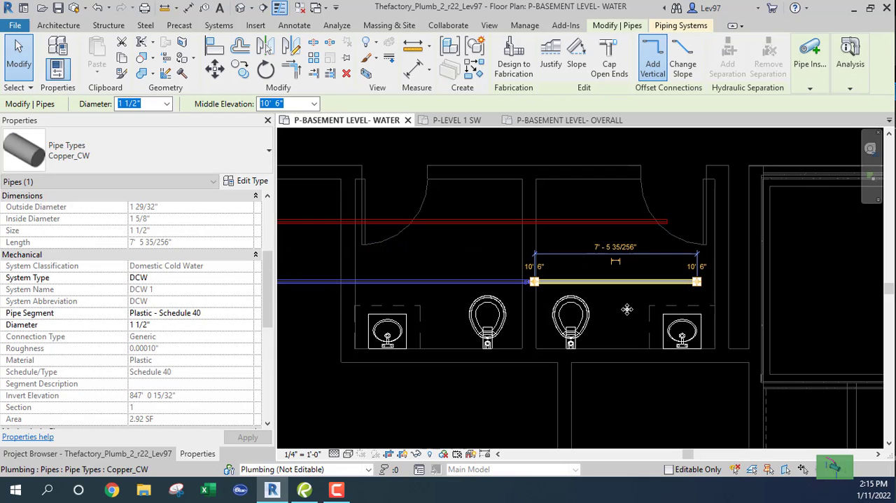
click(457, 330)
scroll(518, 284, up, 3)
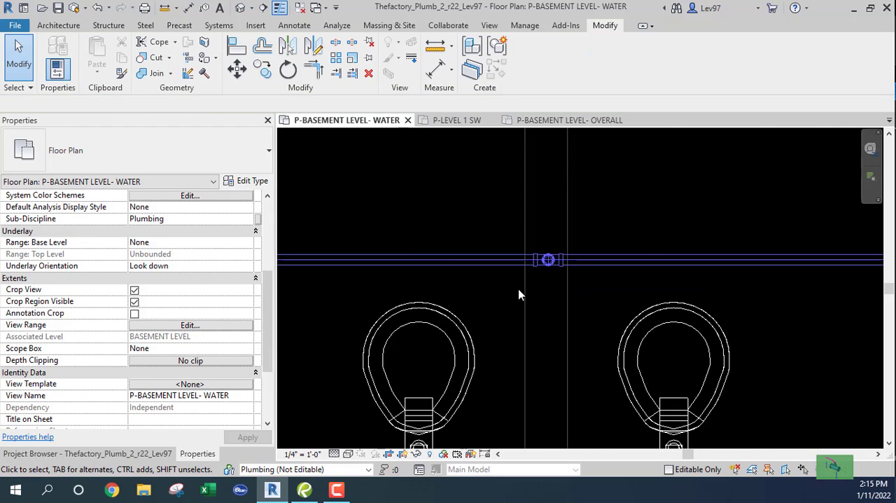
- Undo the tee connection at the riser and the shortening of the 1 1/2" cold water pipe
click(97, 7)
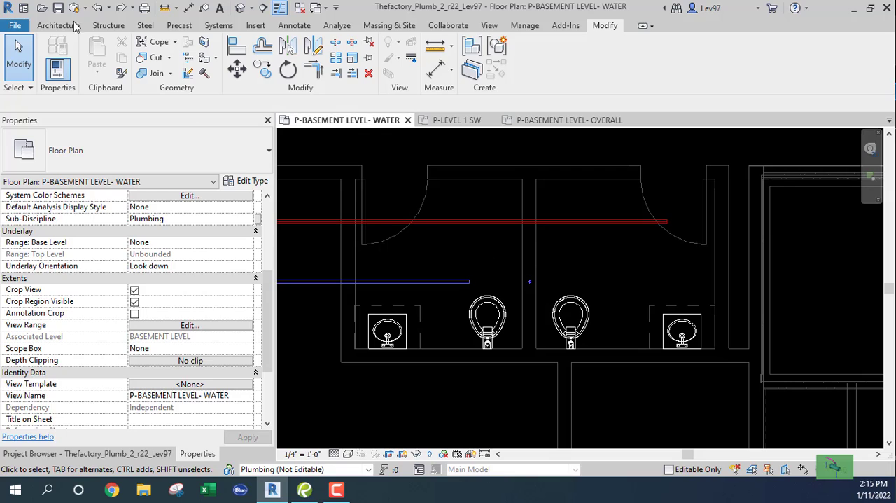
click(98, 9)
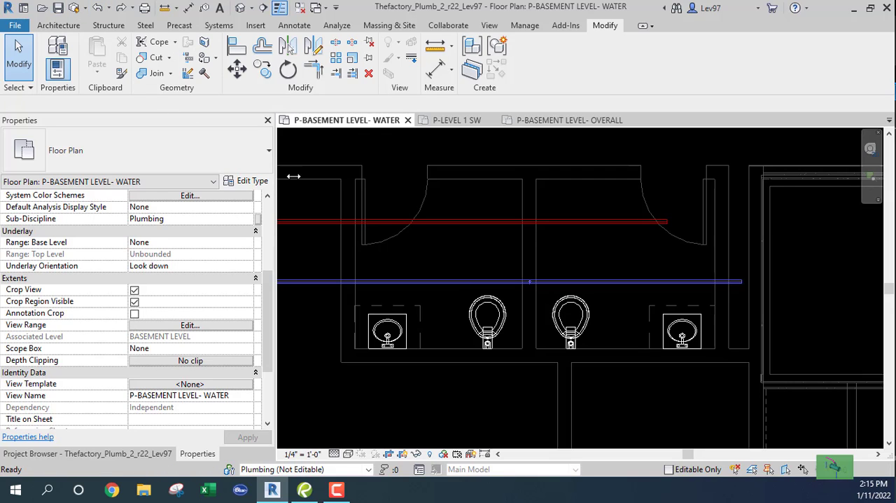
scroll(528, 314, up, 2)
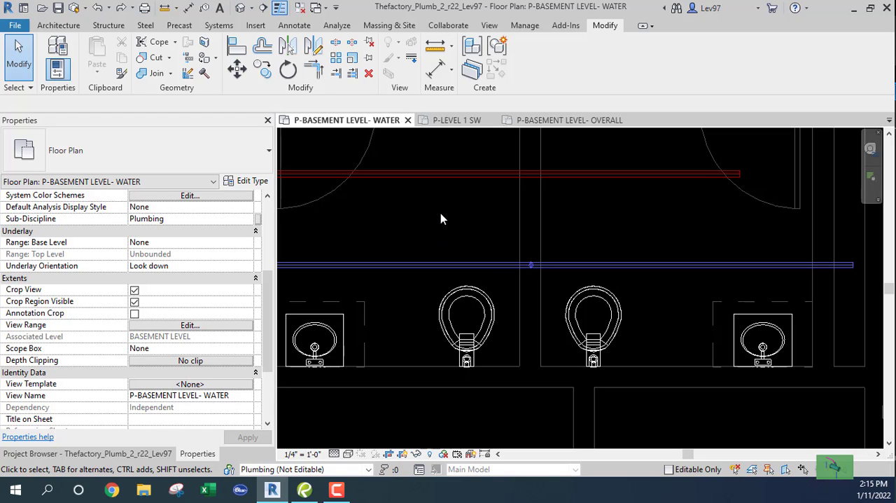
middle_drag(440, 213, 544, 297)
scroll(522, 298, down, 1)
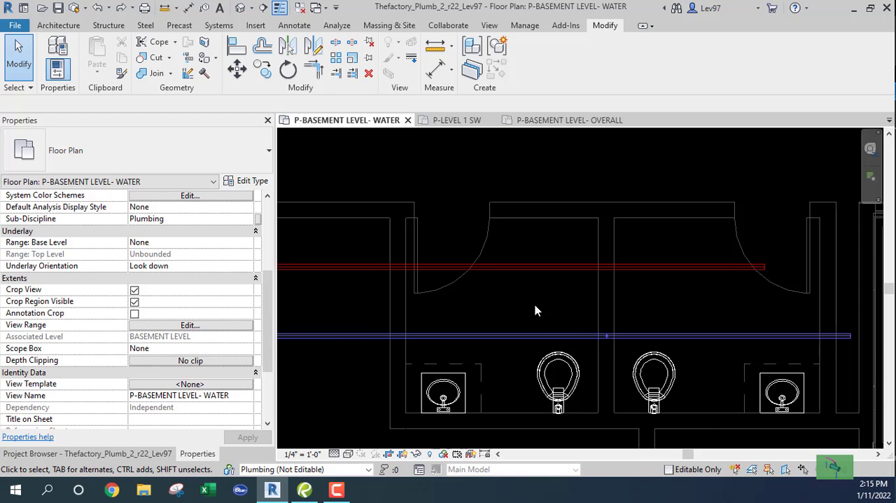
middle_drag(532, 316, 446, 297)
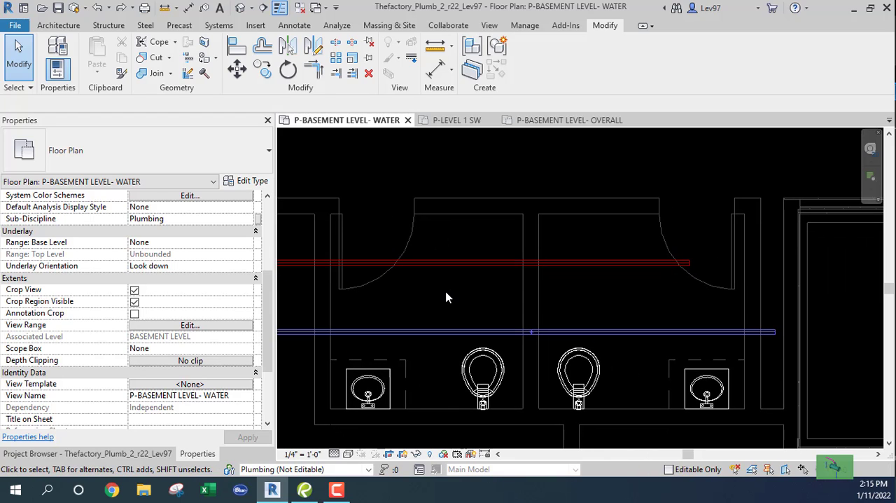